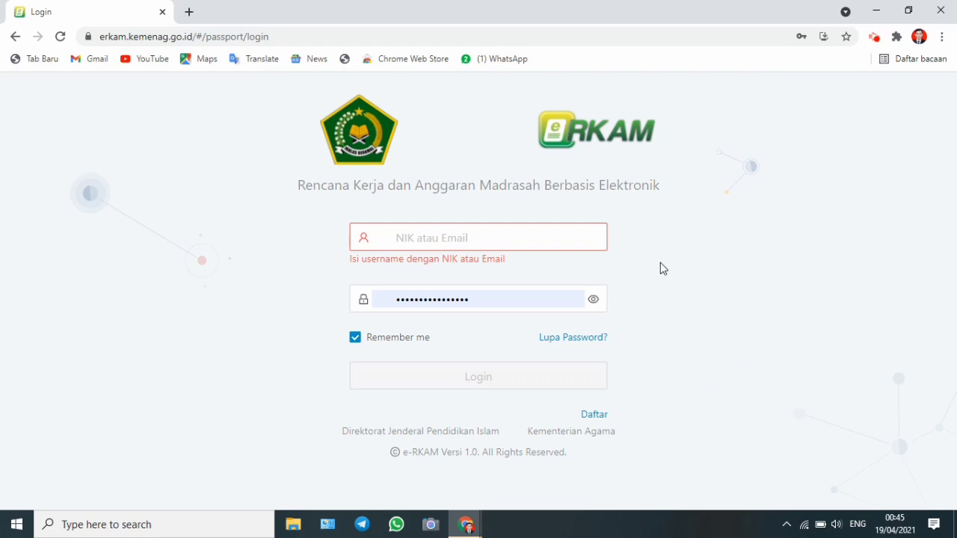
Step: Log in with the second saved account, filling in its e-mail and password
left_click(487, 234)
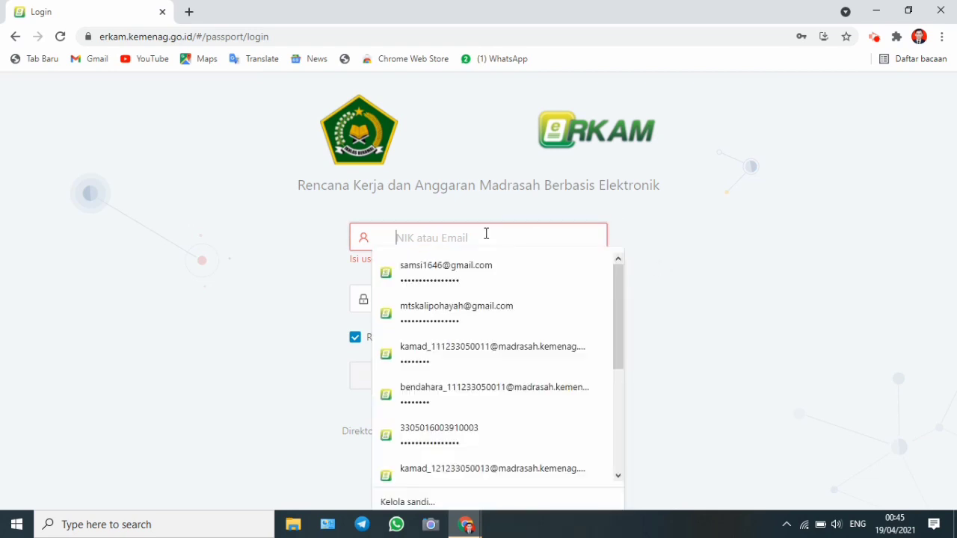
left_click(463, 306)
left_click(482, 364)
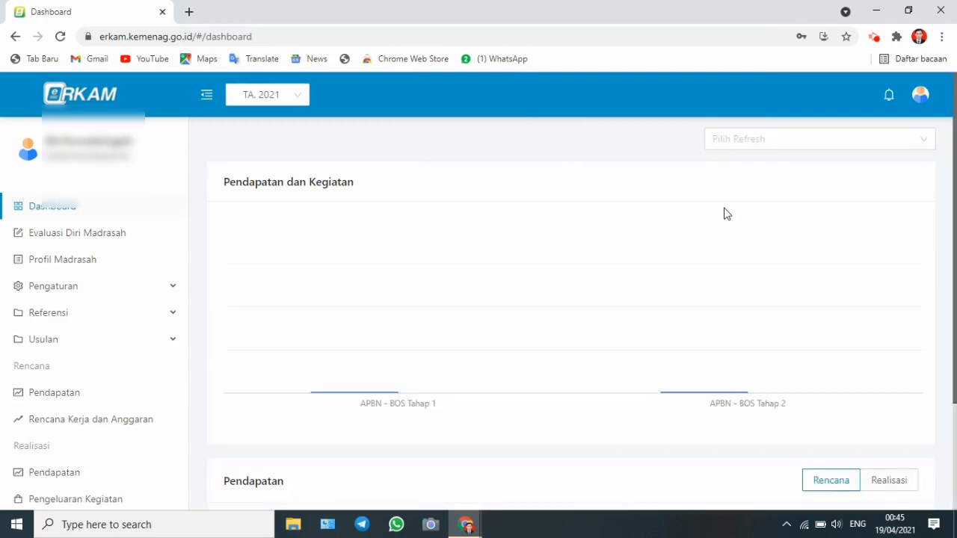
Step: Open the Pendapatan page under Realisasi and start adding a new income note
left_click_drag(184, 237, 178, 343)
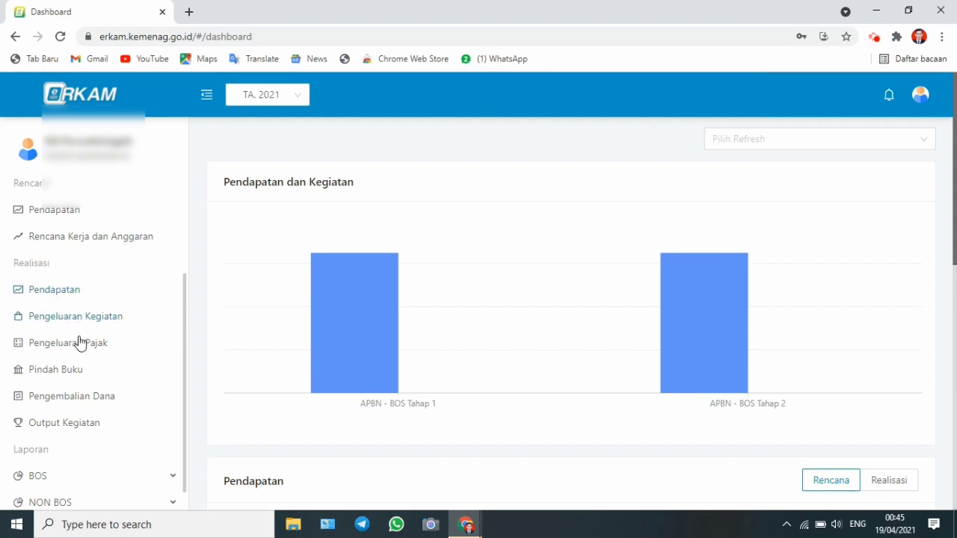
left_click(67, 294)
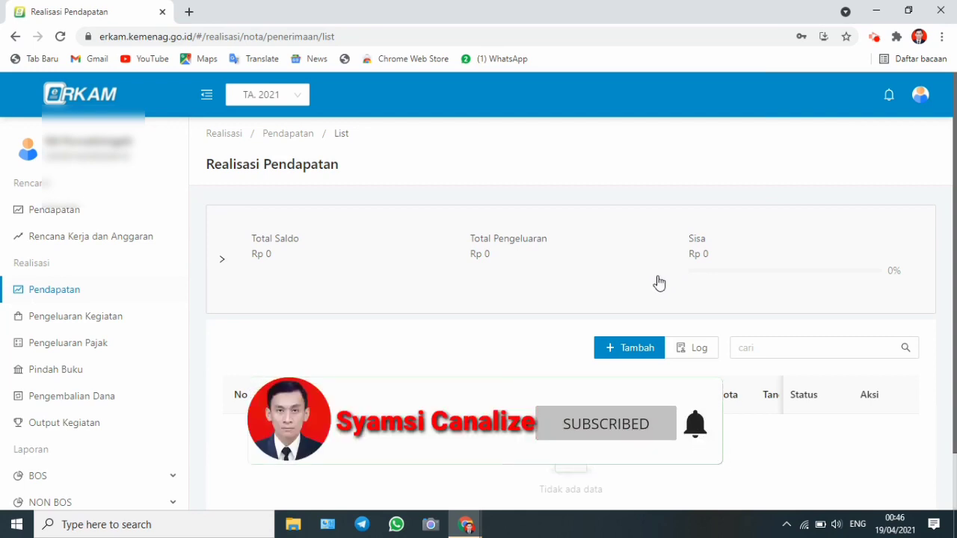
left_click(618, 350)
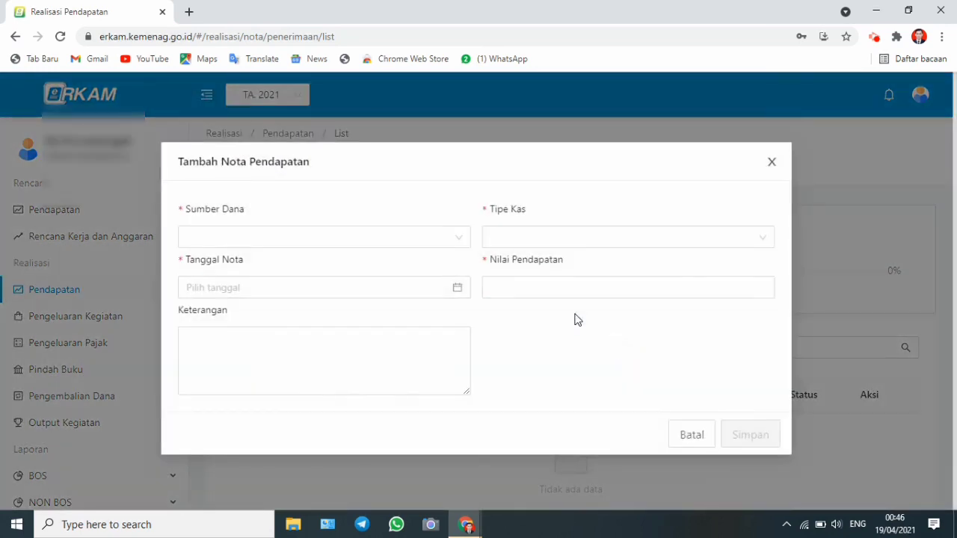
Step: Set the note's Sumber Dana to APBN - BOS Tahap 1 and its Tipe Kas to Tunai
left_click(452, 238)
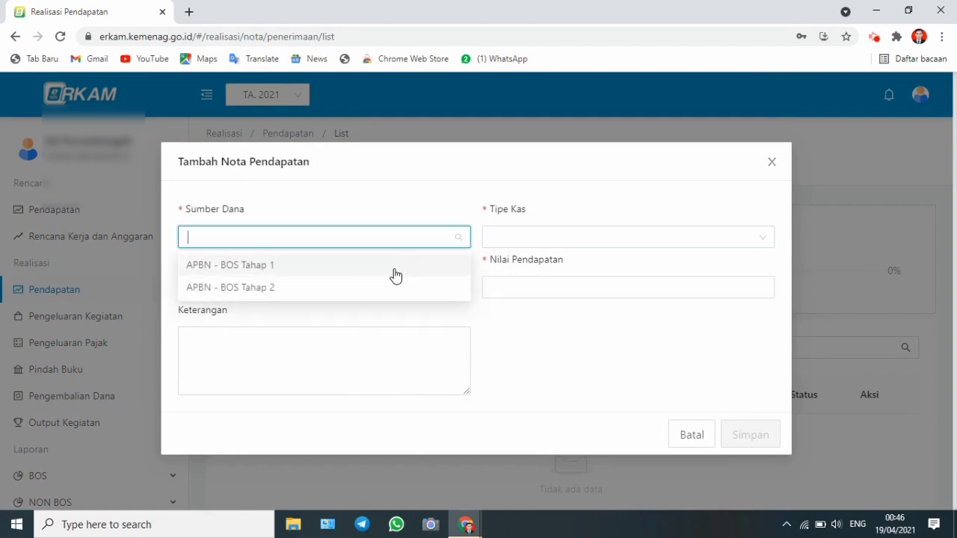
left_click(336, 269)
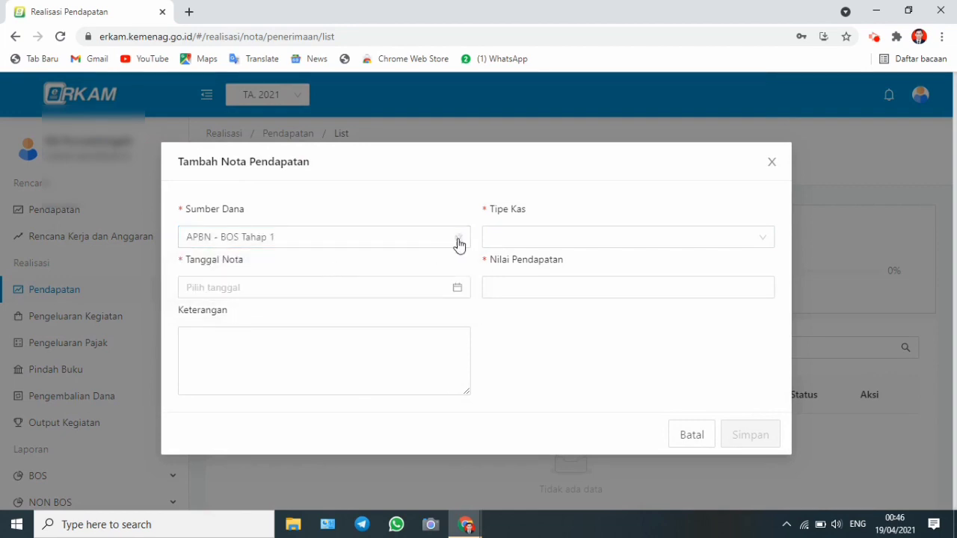
left_click(519, 247)
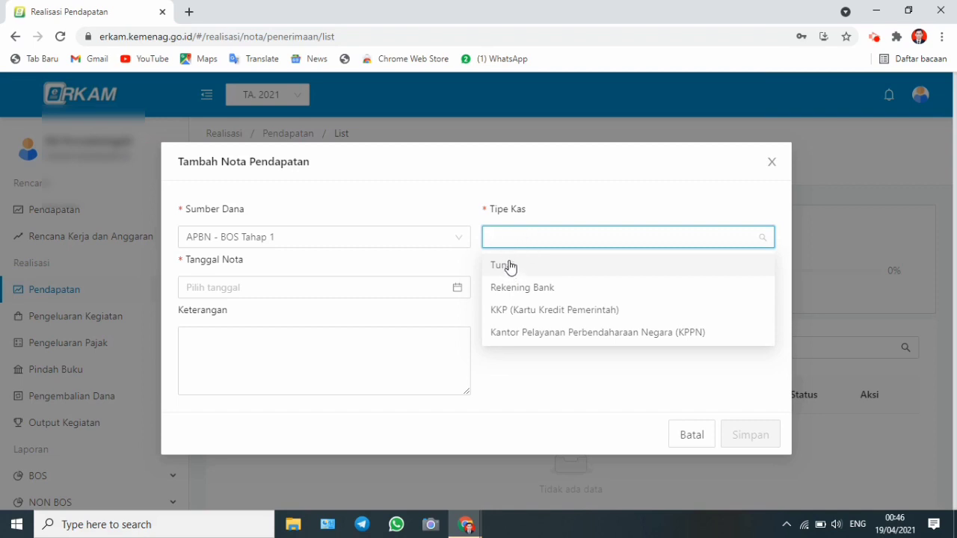
left_click(511, 268)
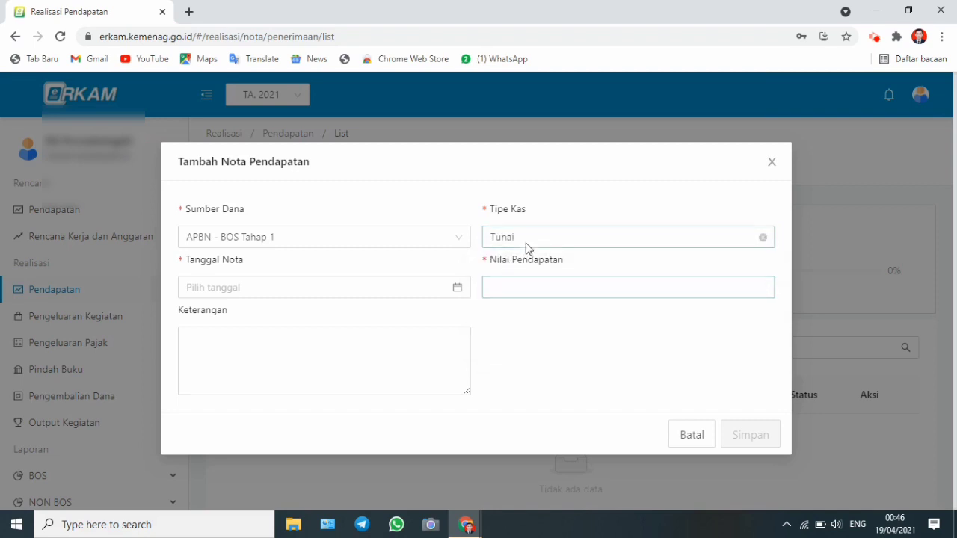
Step: Try Rekening Bank as the Tipe Kas and switch it back to Tunai
left_click(527, 247)
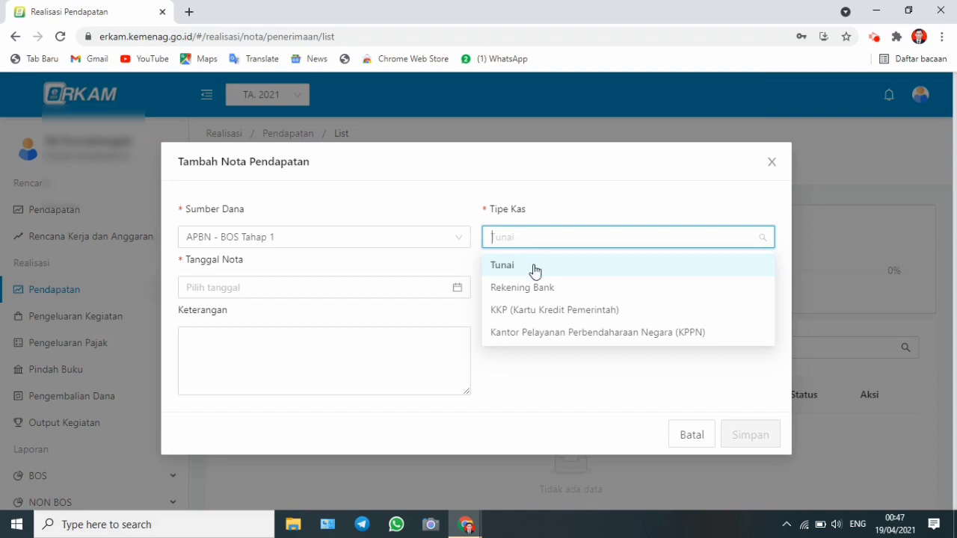
left_click(534, 288)
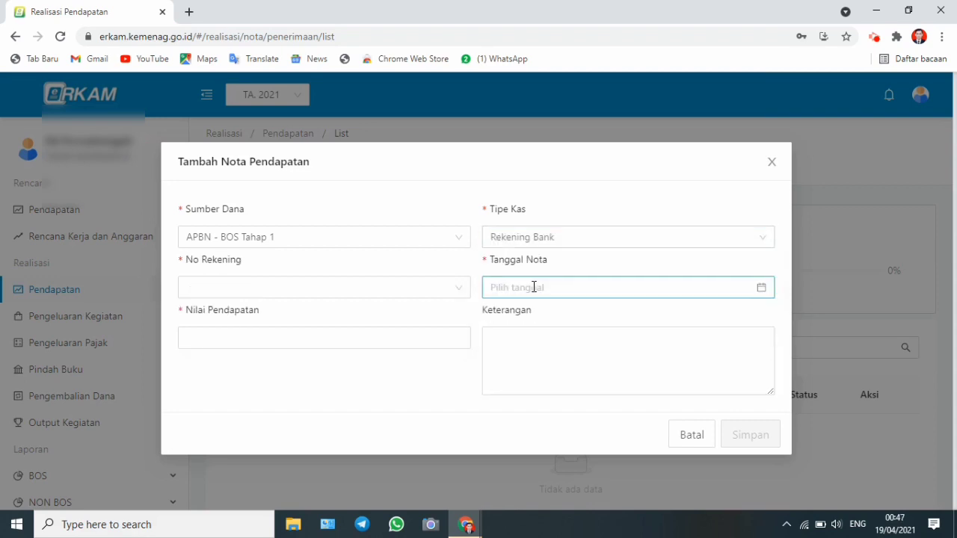
left_click(561, 245)
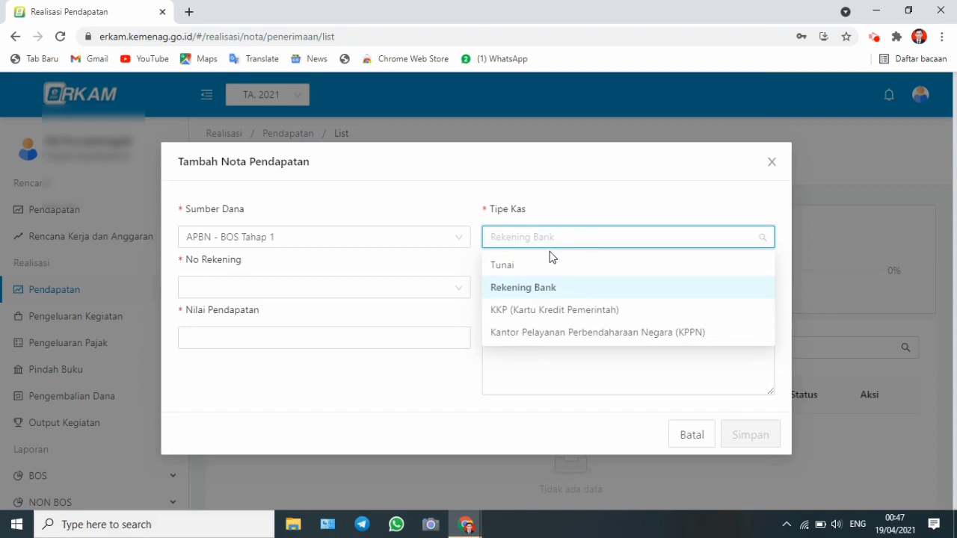
left_click(514, 271)
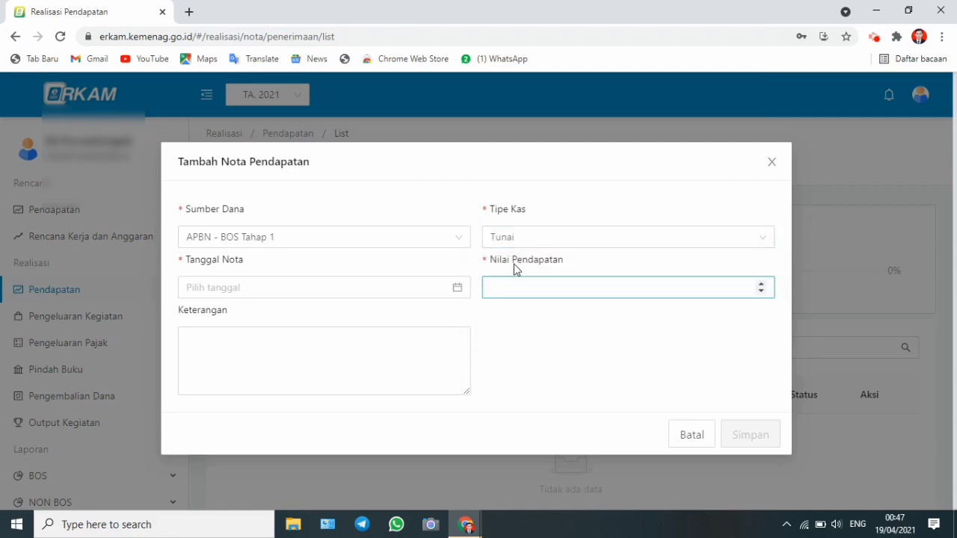
Step: Set the Tanggal Nota to 7 April 2021
left_click(459, 290)
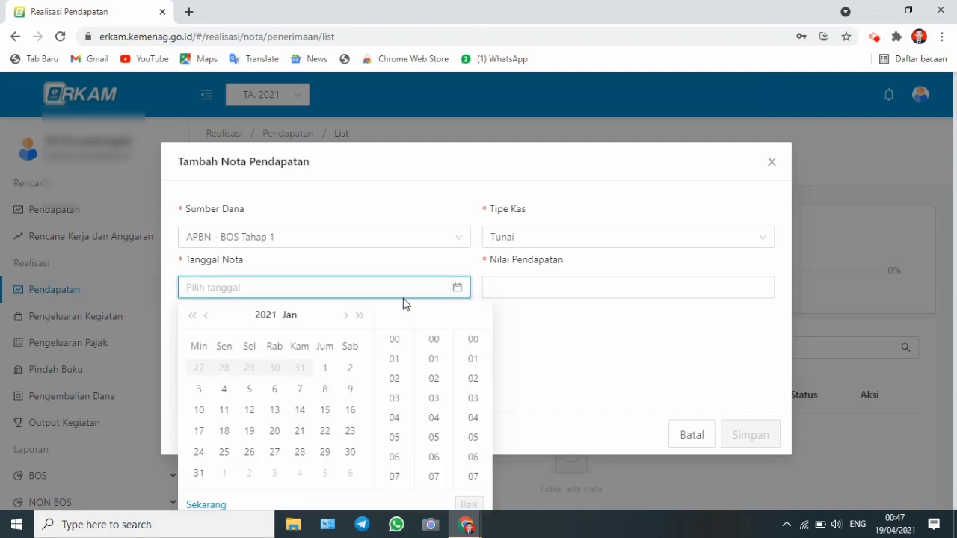
left_click(347, 316)
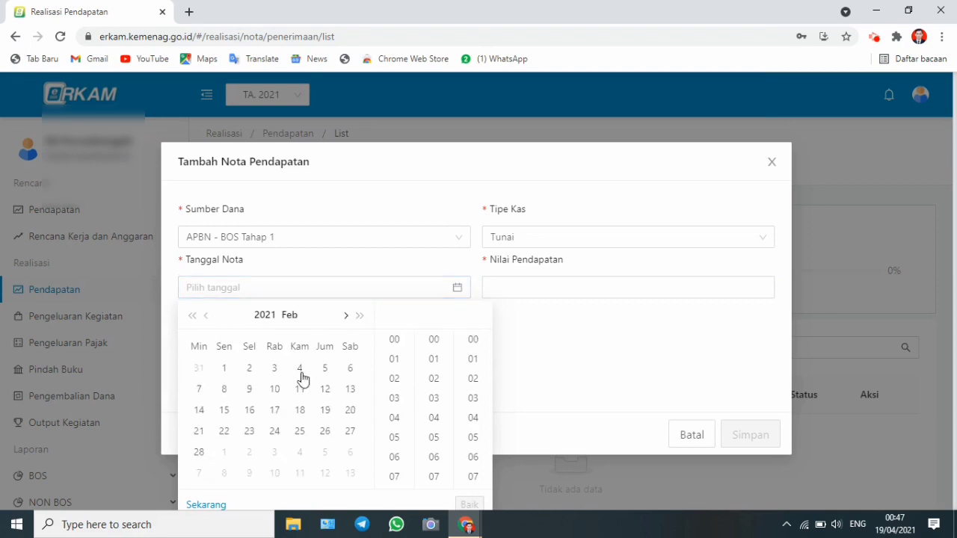
left_click(201, 390)
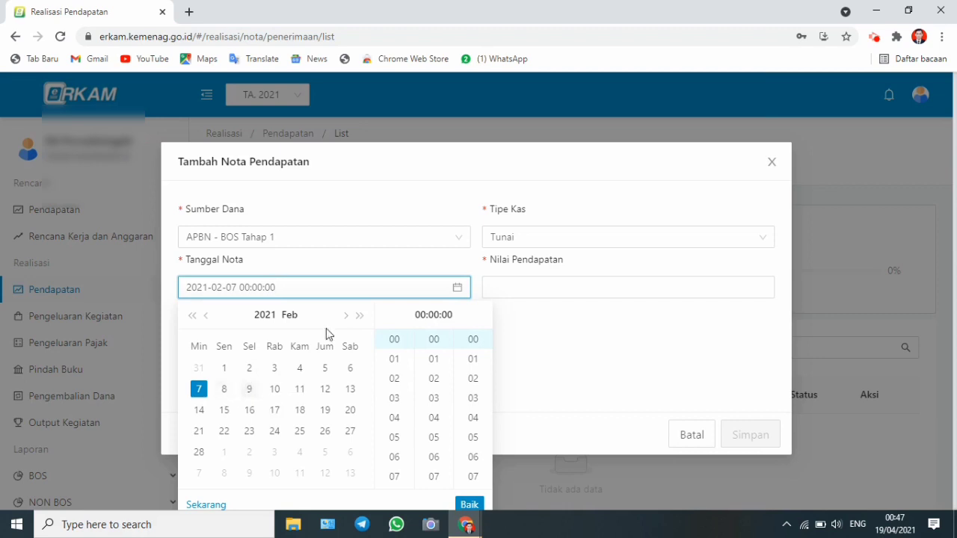
left_click(346, 315)
left_click(346, 315)
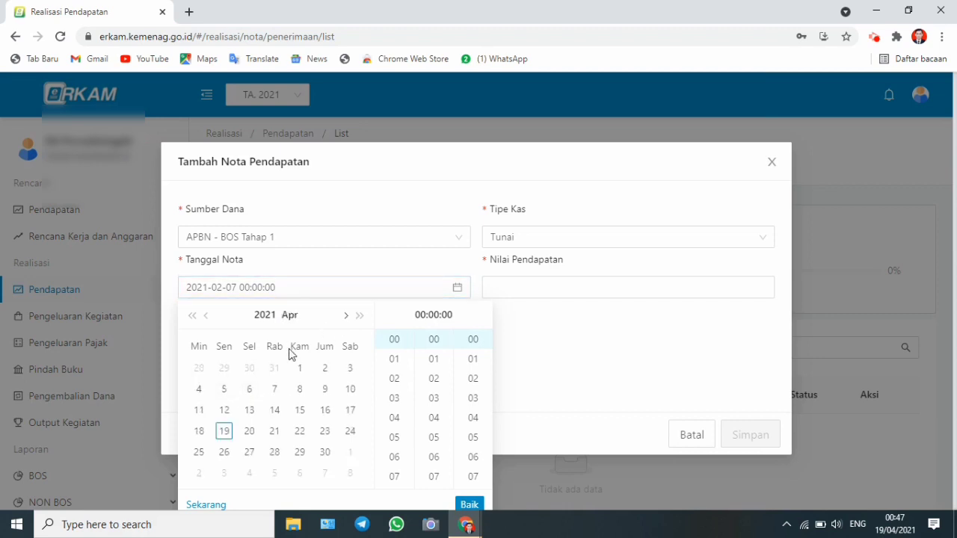
left_click(275, 390)
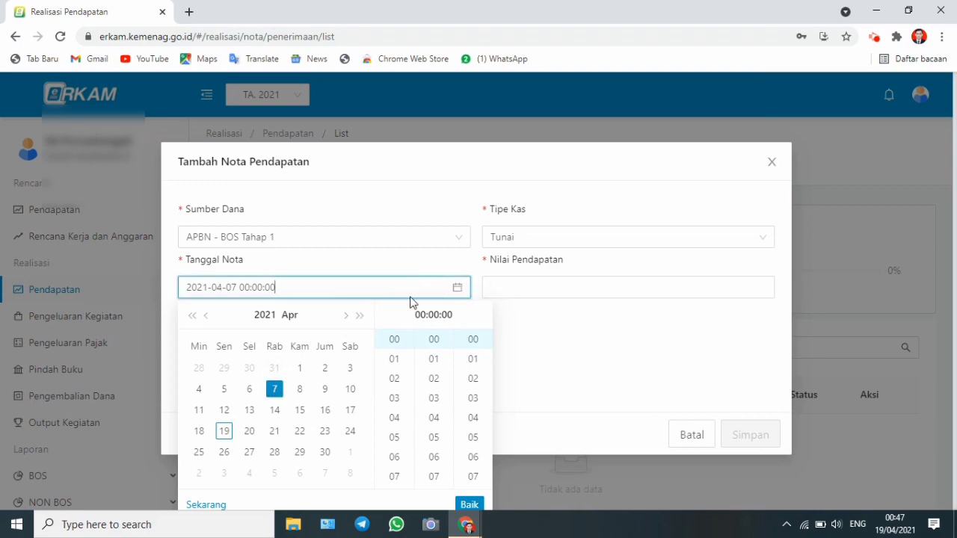
Step: Set the time of the Tanggal Nota to 10:00:00
key("BackSpace")
key("BackSpace")
key("BackSpace")
key("BackSpace")
key("BackSpace")
type("9")
scroll(392, 448, "down", 1)
left_click(391, 479)
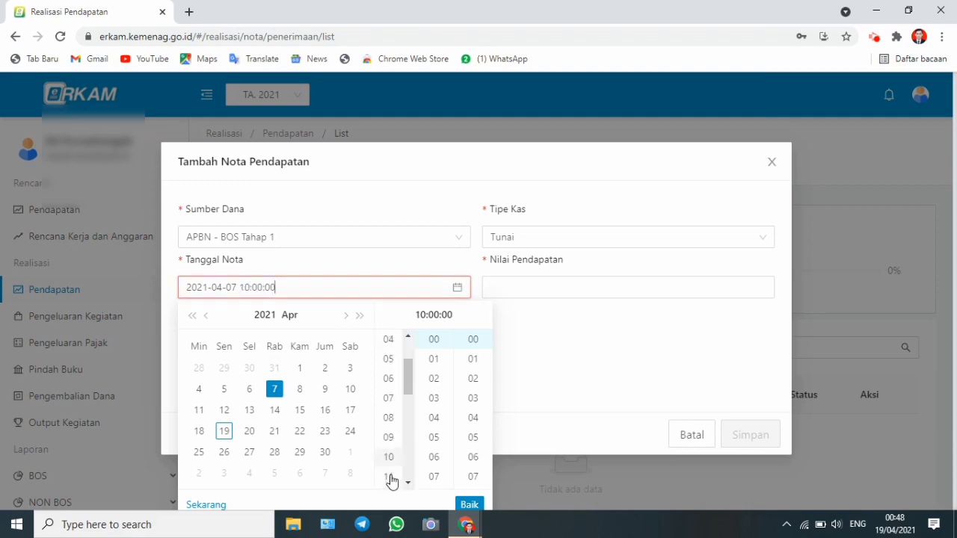
Step: Enter 40000000 as the Nilai Pendapatan of the income note
left_click(518, 288)
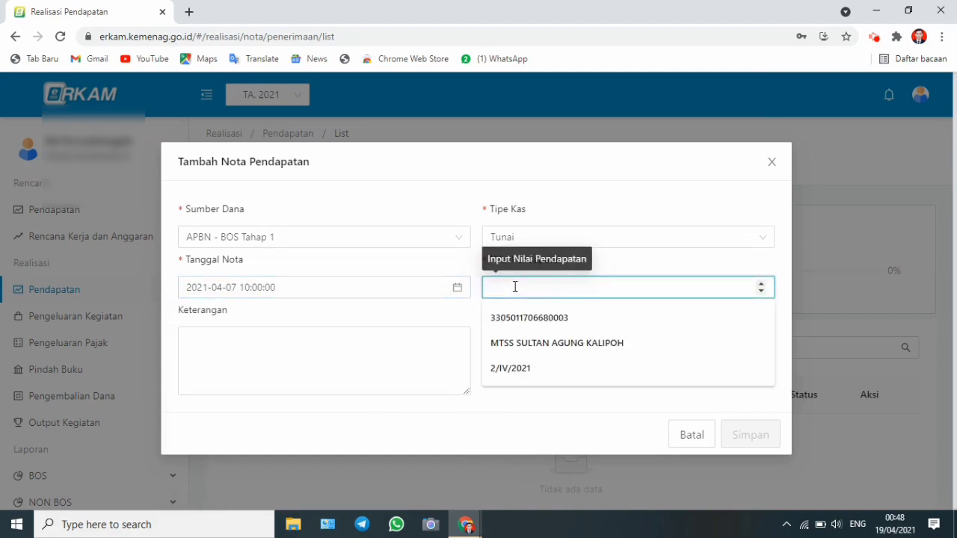
left_click(624, 265)
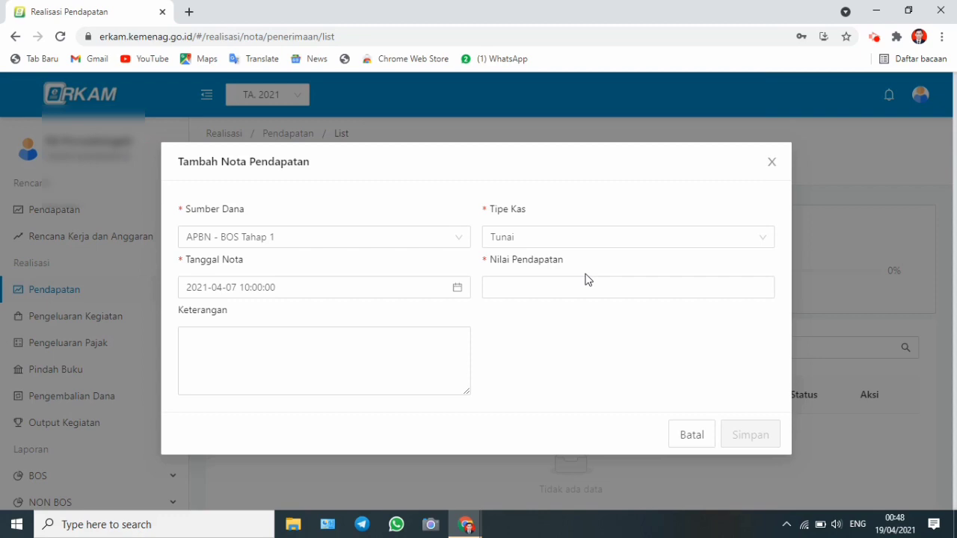
left_click(546, 288)
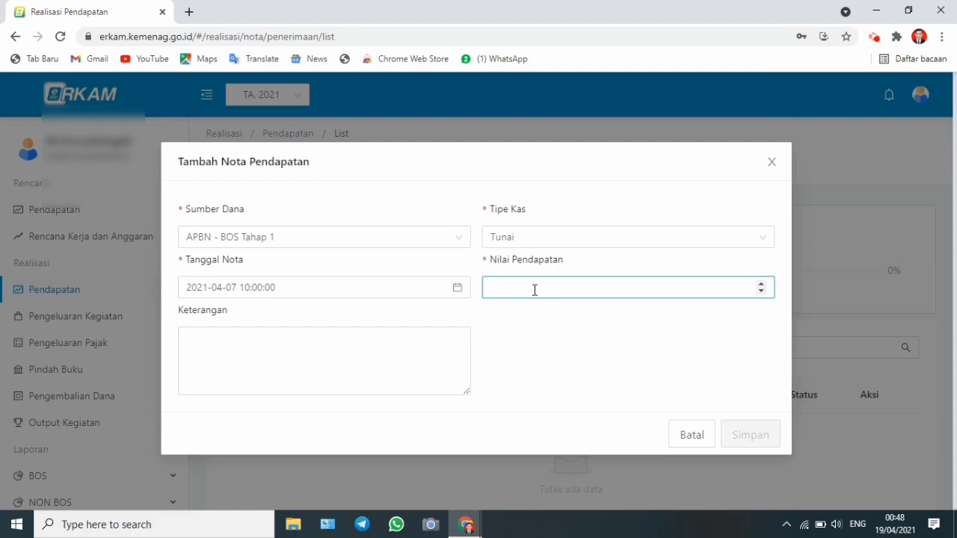
left_click(513, 288)
type("40000000")
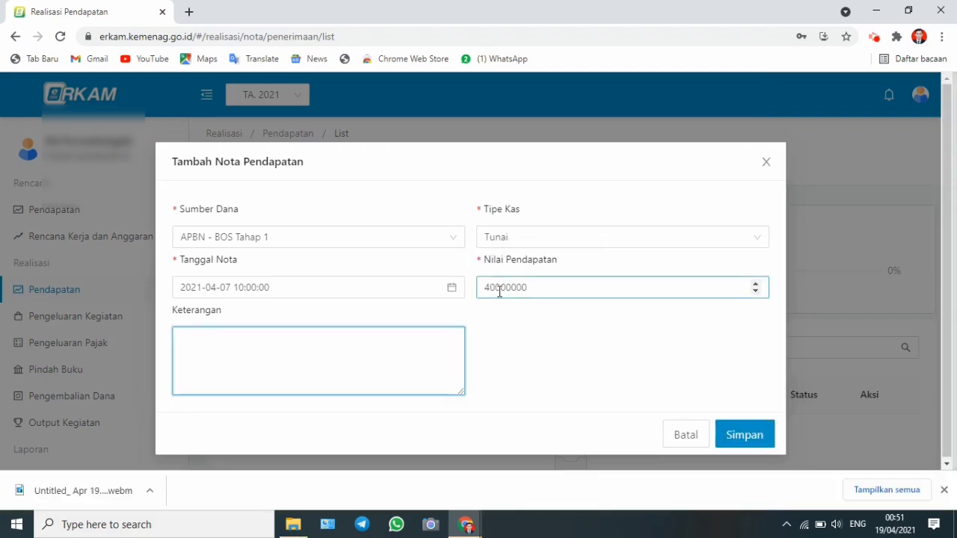
left_click(500, 292)
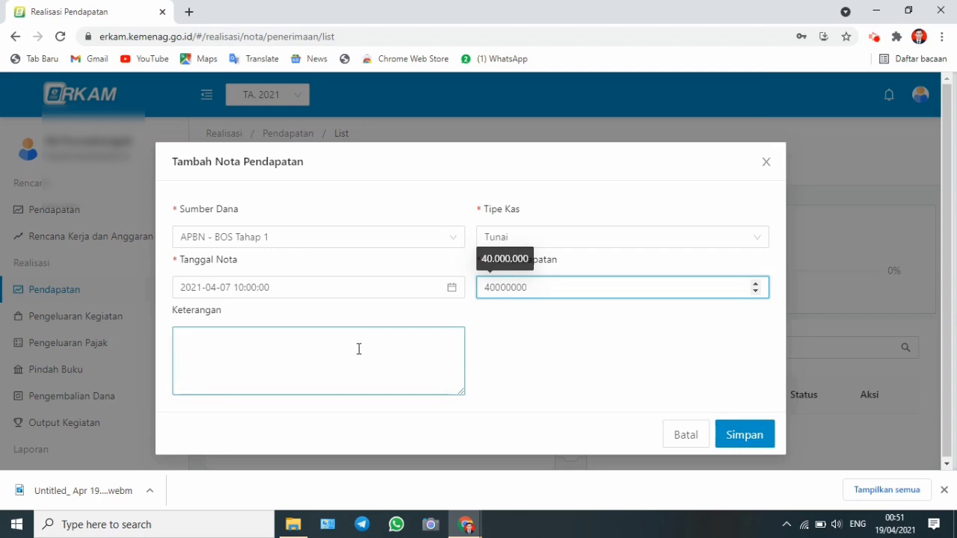
Step: Fill in the Keterangan with "Pendapatan Bos tahap I (4 bulan)"
left_click(265, 351)
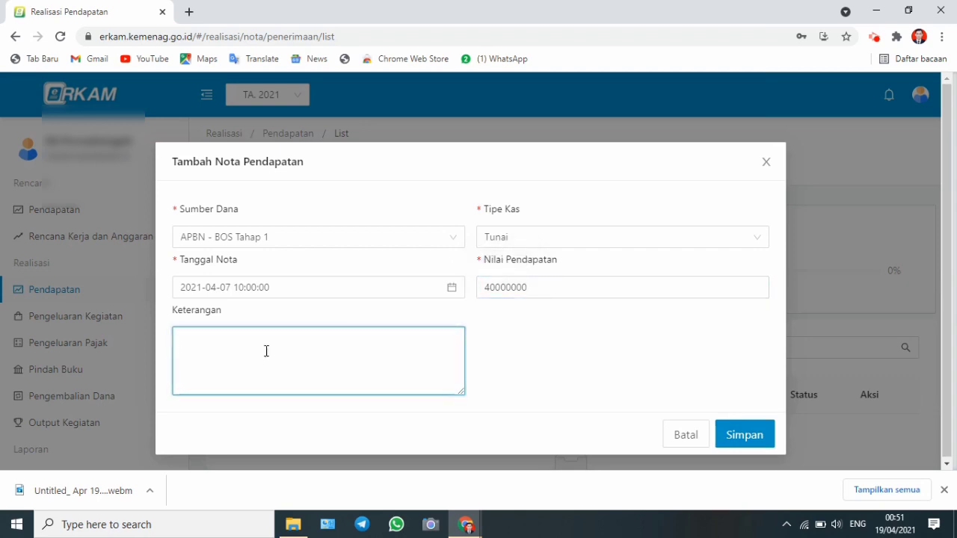
type("Pendapatan Bos tahap I")
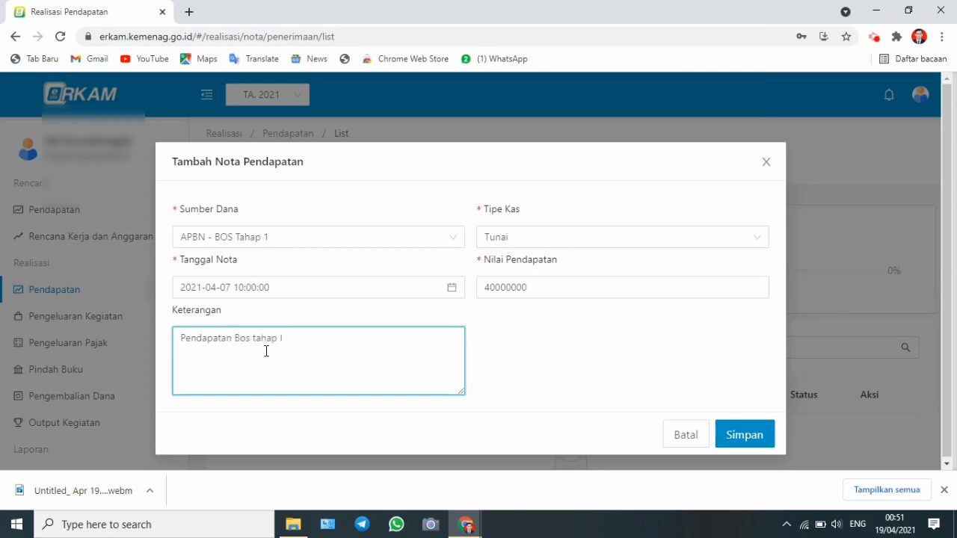
type(" (")
type("$")
key("BackSpace")
type("4 bukan")
key("BackSpace")
key("BackSpace")
key("BackSpace")
type("lan)")
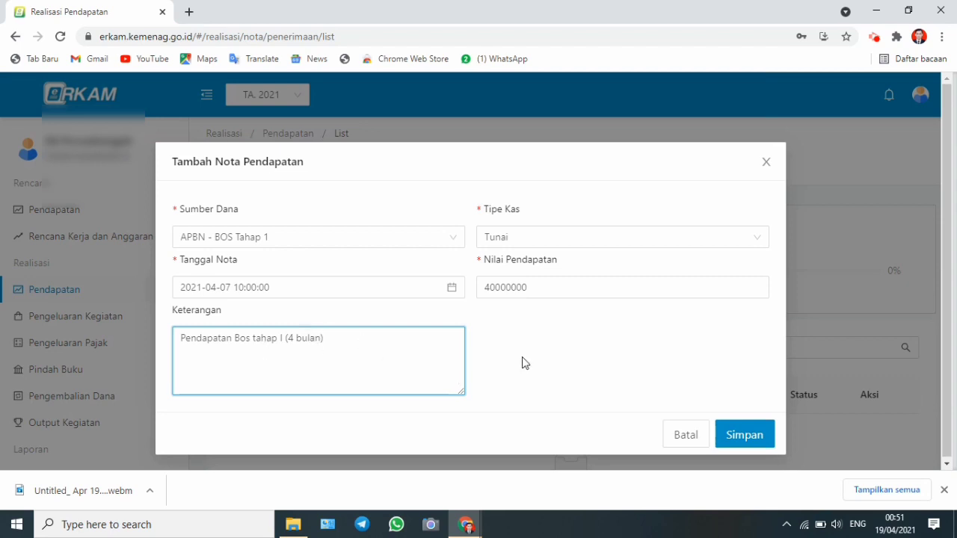
Step: Save the income note and examine all columns of its row in the Realisasi Pendapatan list
left_click(740, 435)
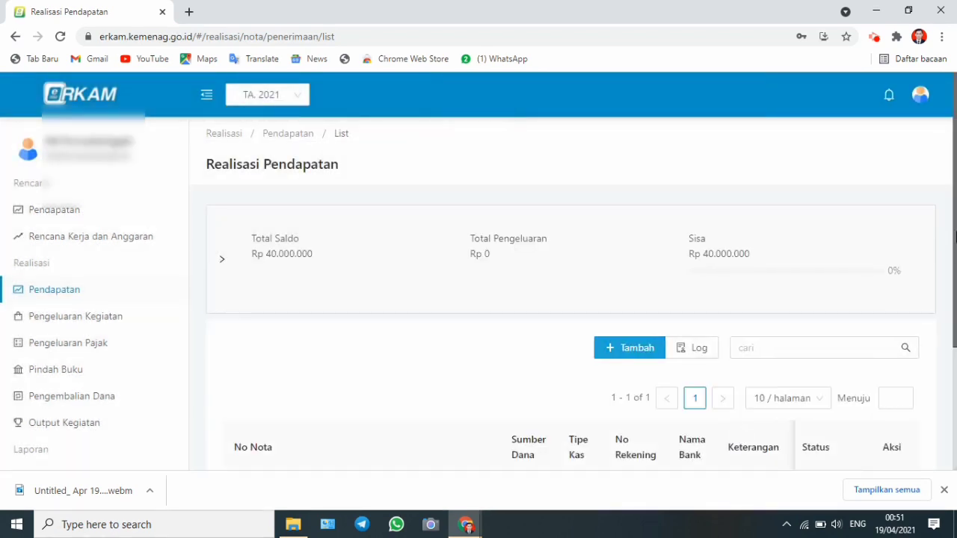
scroll(951, 318, "down", 2)
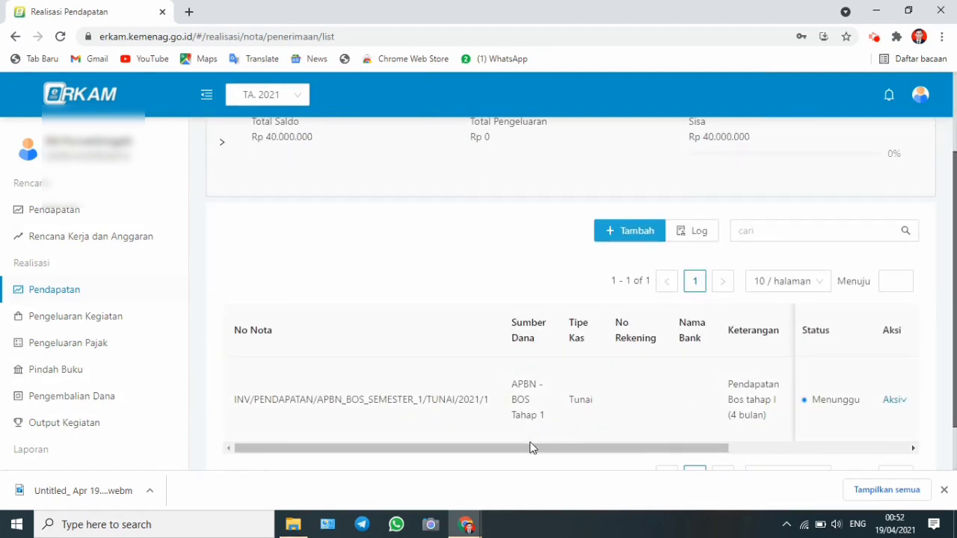
left_click_drag(525, 446, 726, 464)
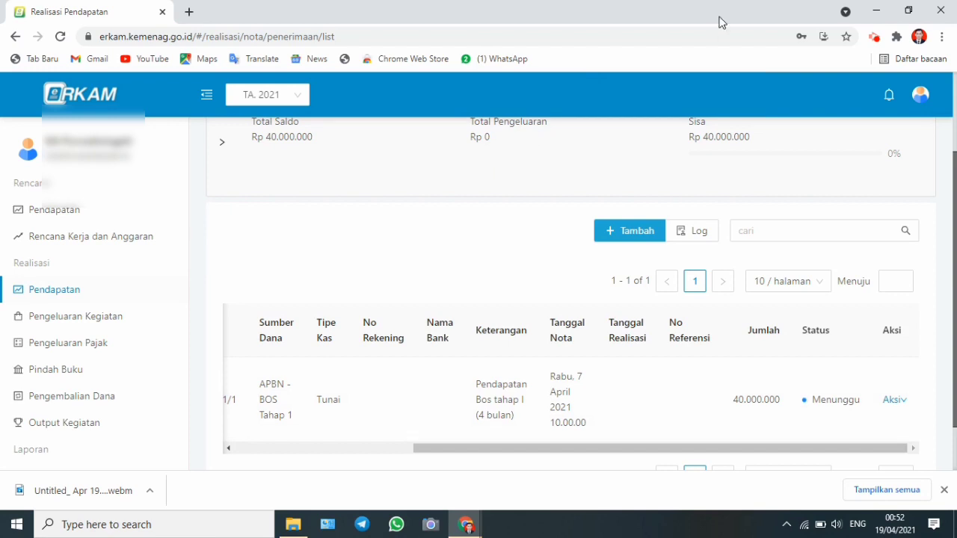
Step: Log out of the current account
mouse_move(920, 95)
left_click(888, 150)
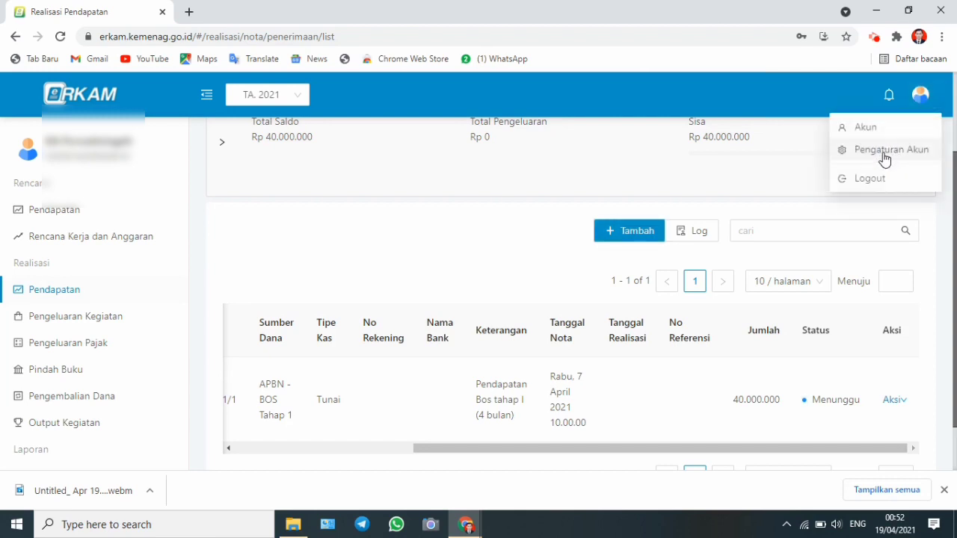
left_click(873, 181)
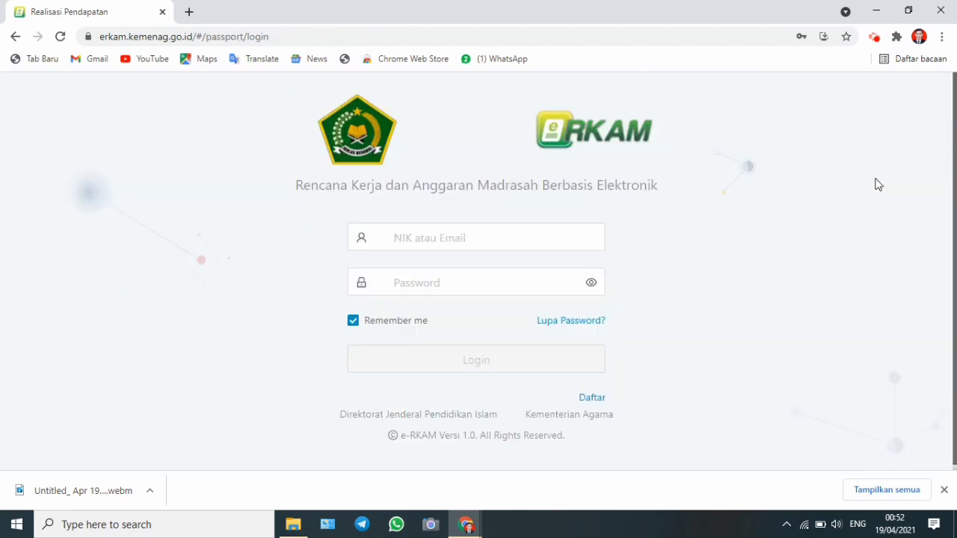
Step: Log in with the other saved account's e-mail and password and open its notifications
left_click(558, 240)
left_click(505, 306)
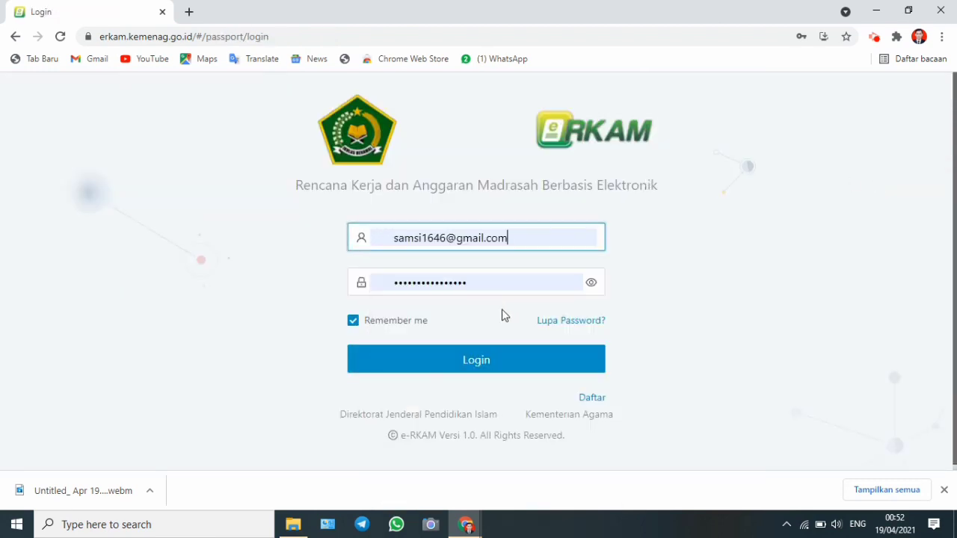
left_click(492, 362)
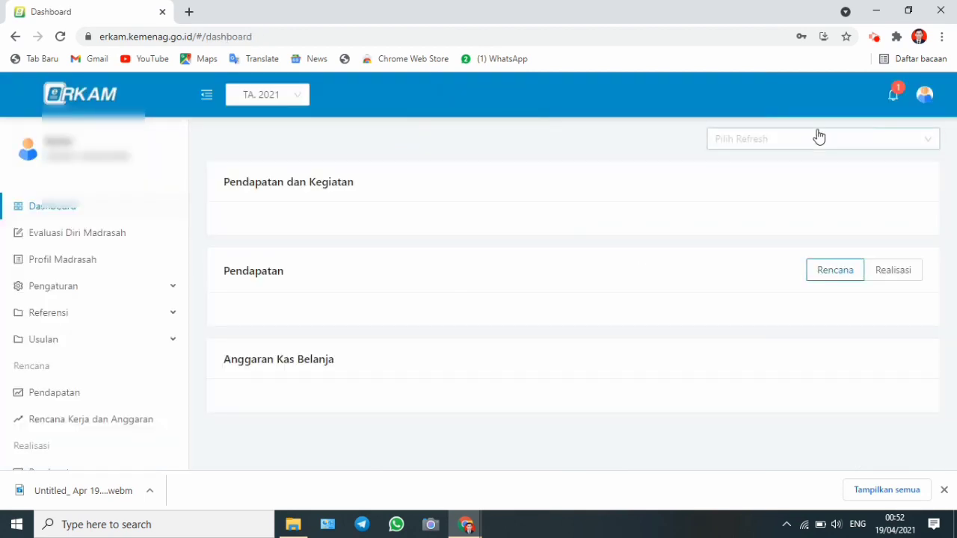
left_click(895, 97)
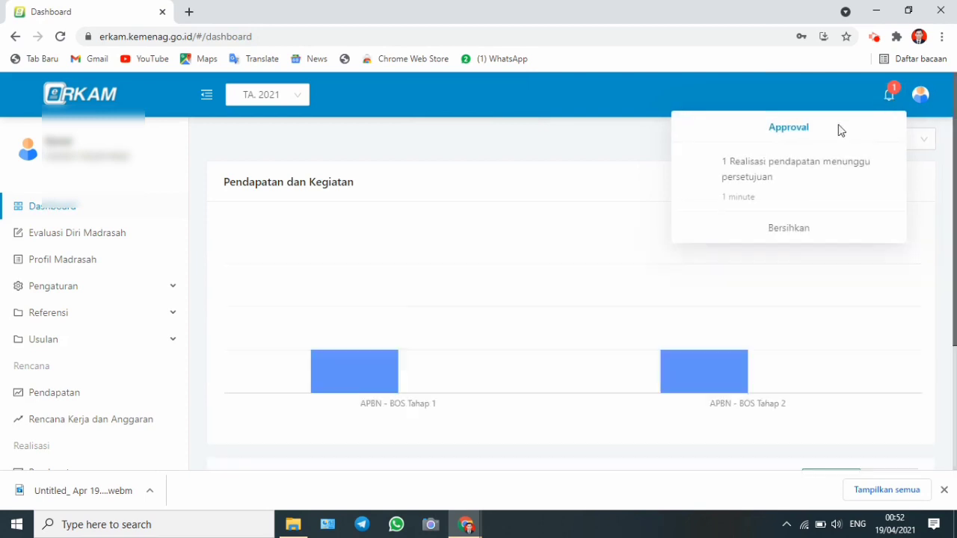
Step: Open the income realisation awaiting approval from the notifications and approve the APBN - BOS Tahap 1 income note
left_click(791, 177)
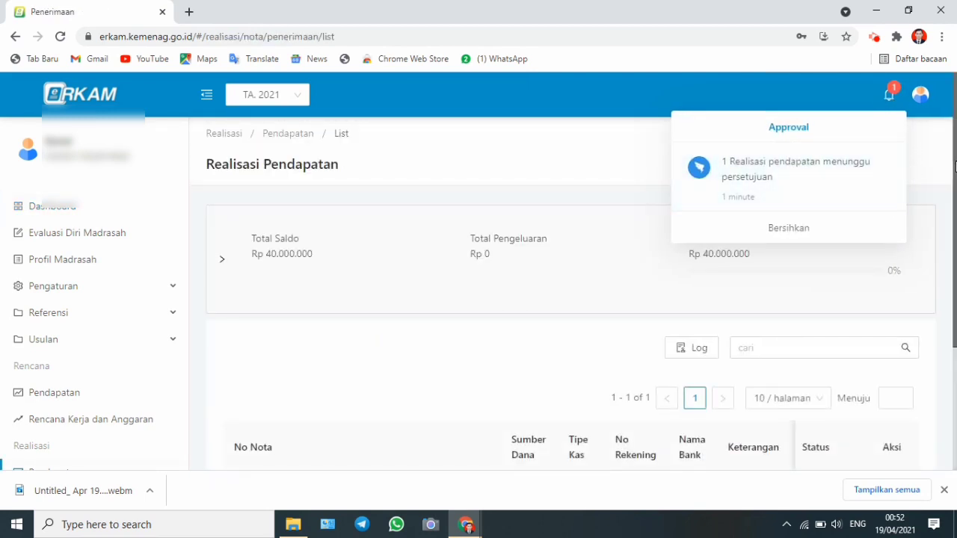
left_click_drag(956, 213, 955, 277)
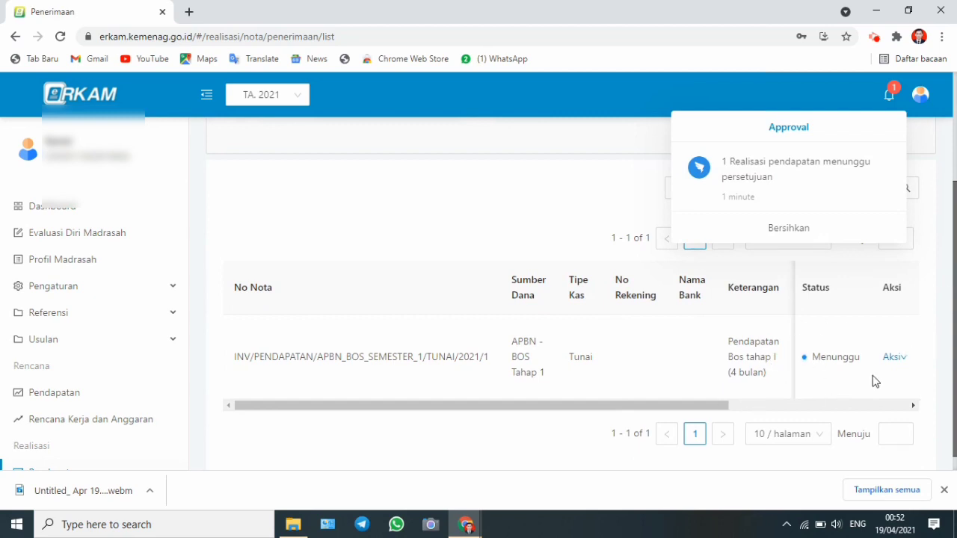
left_click(895, 359)
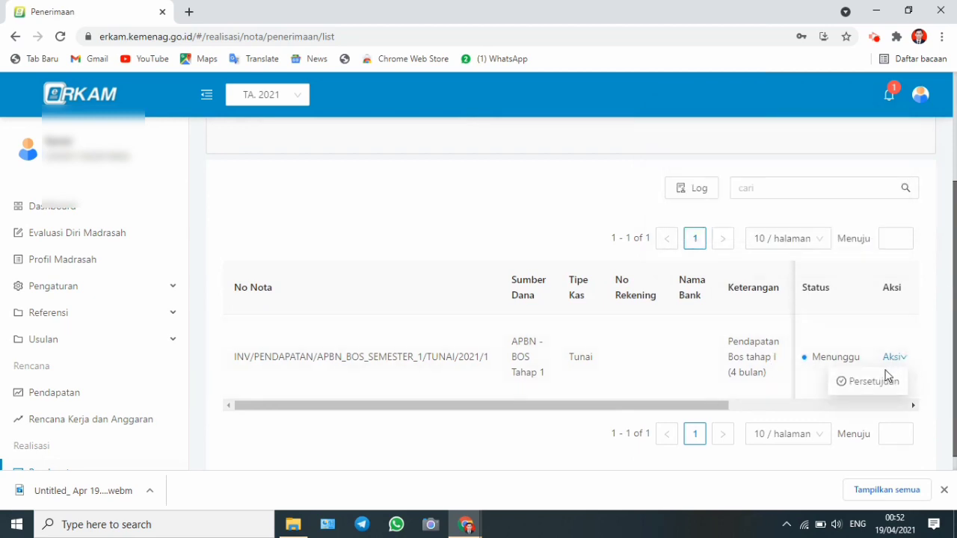
left_click(882, 381)
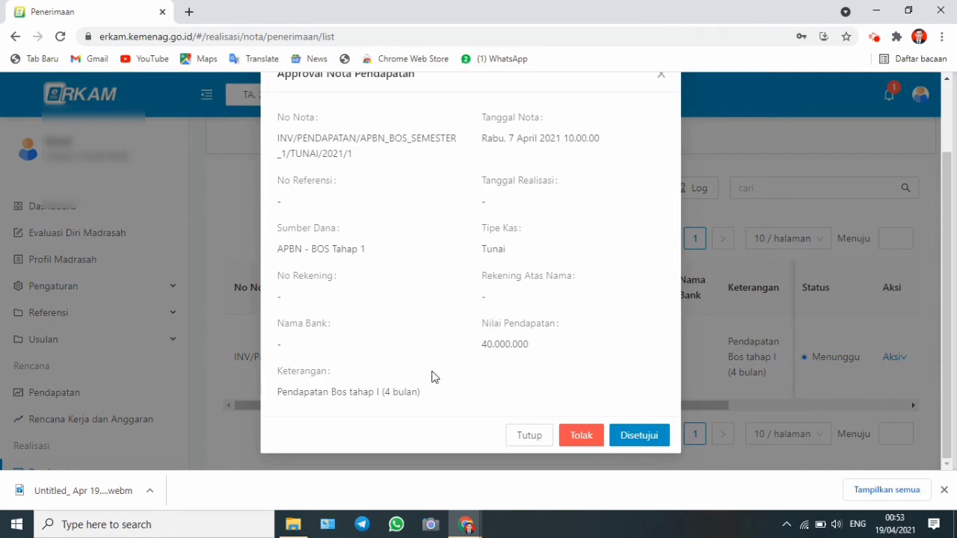
left_click(636, 441)
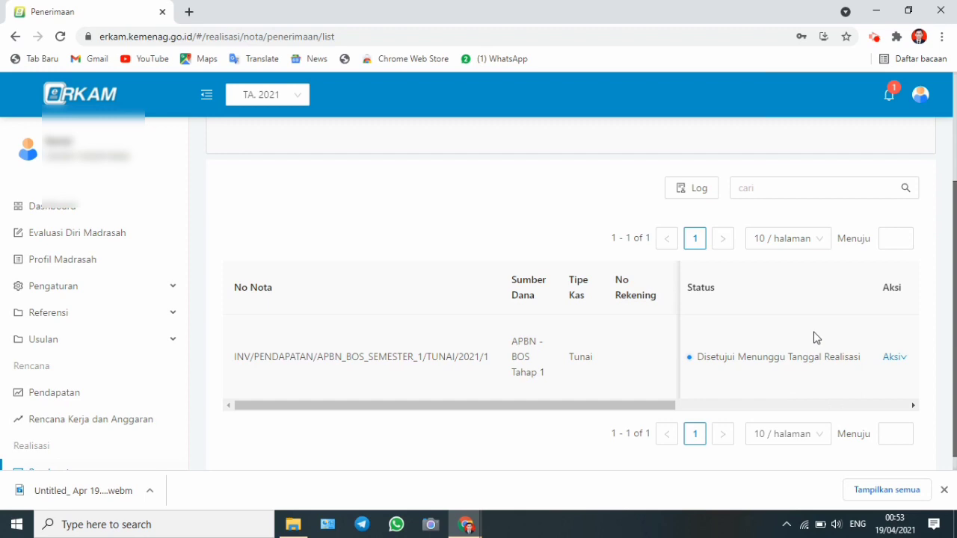
left_click(889, 356)
Step: Log out and log back in with the submitting account's saved e-mail and password
mouse_move(920, 98)
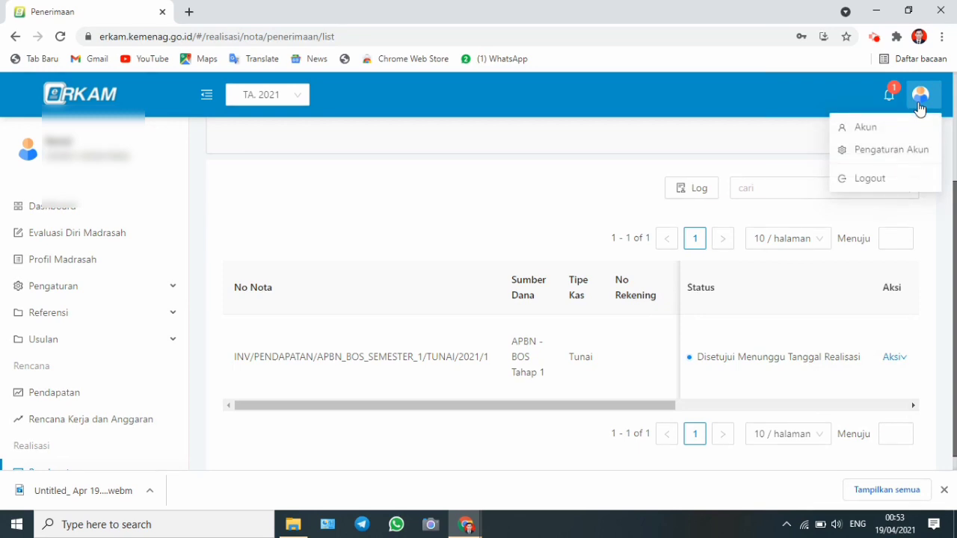
left_click(867, 186)
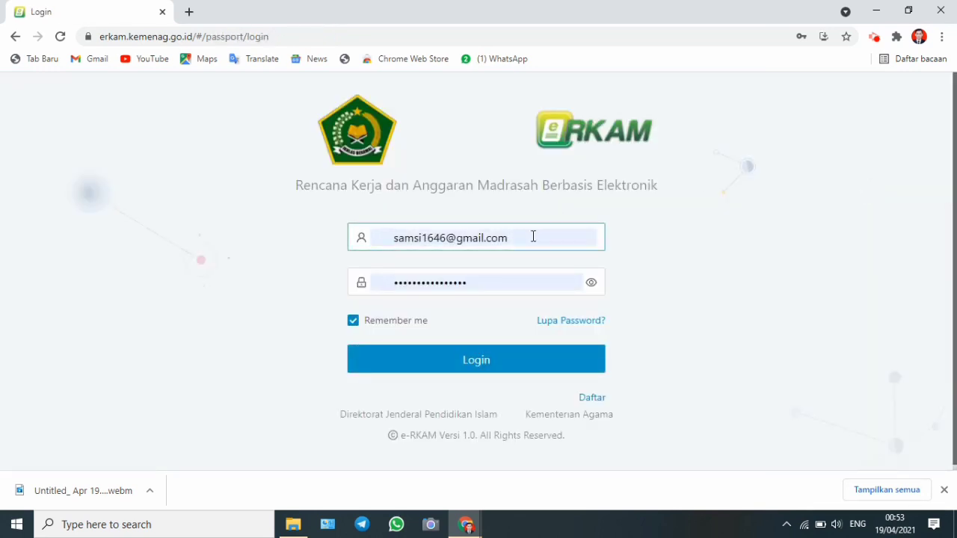
left_click(533, 237)
left_click(486, 312)
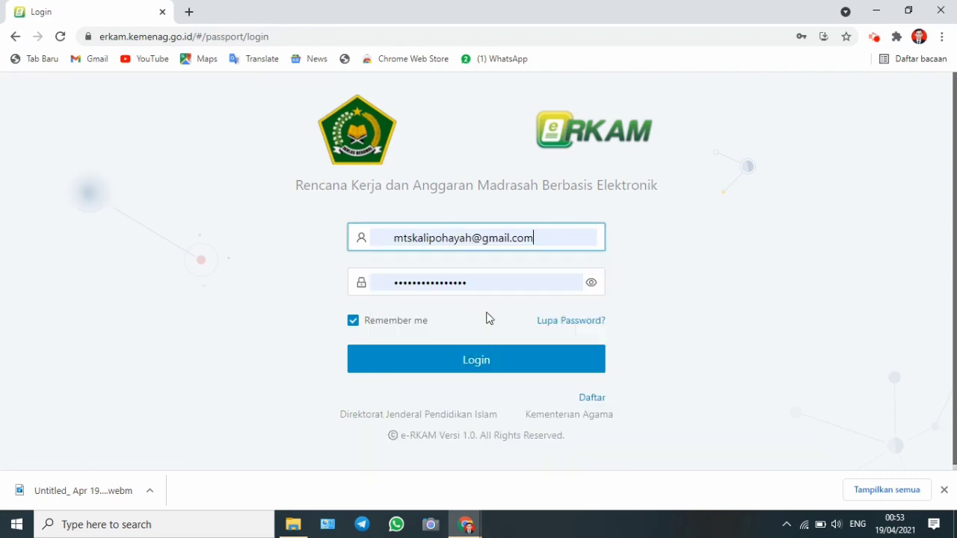
left_click(484, 359)
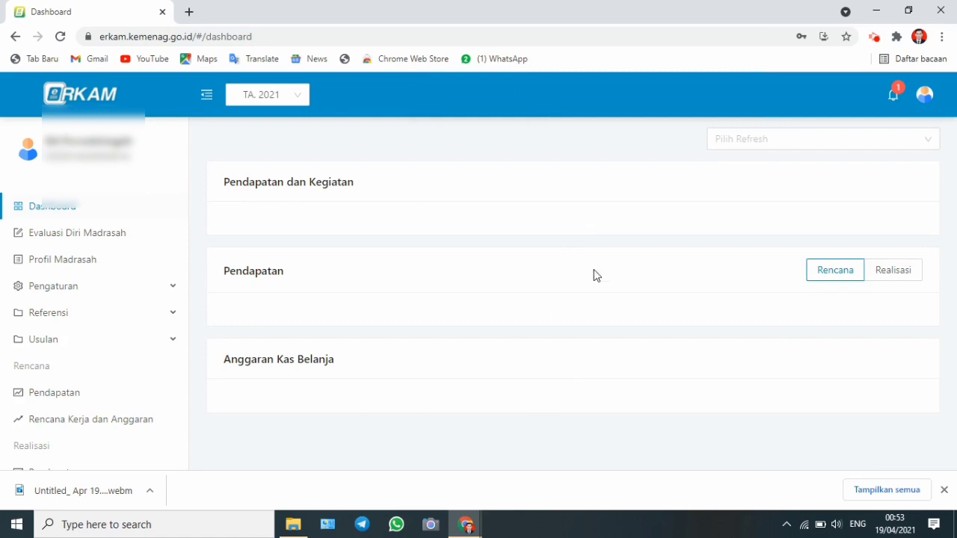
Step: Go to the income note awaiting realisation through the notifications and open its Tanggal Realisasi form
left_click(894, 100)
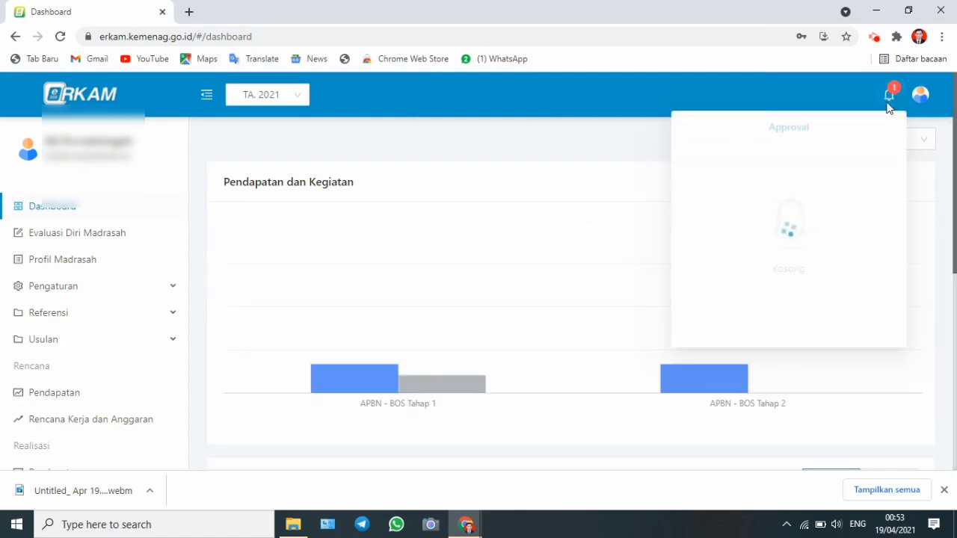
left_click(826, 168)
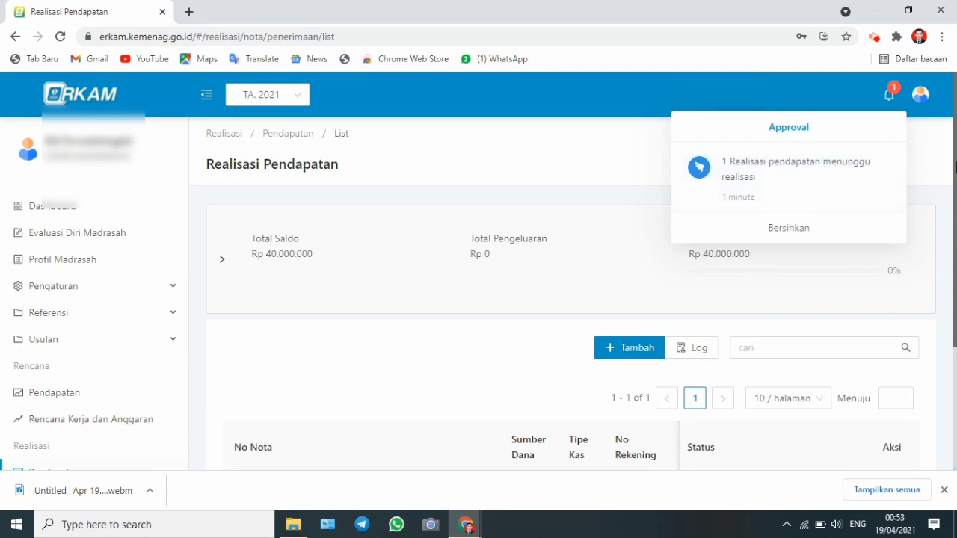
scroll(682, 352, "down", 3)
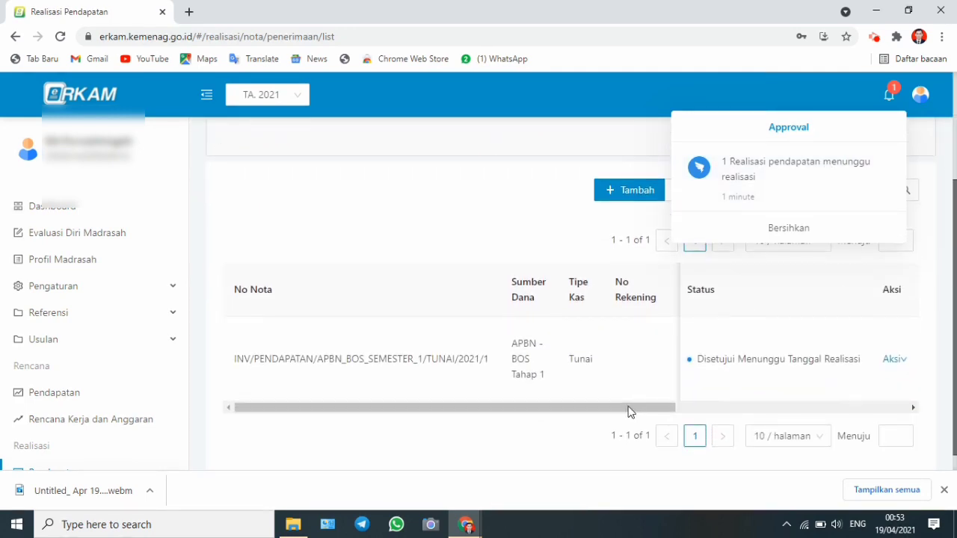
left_click(909, 353)
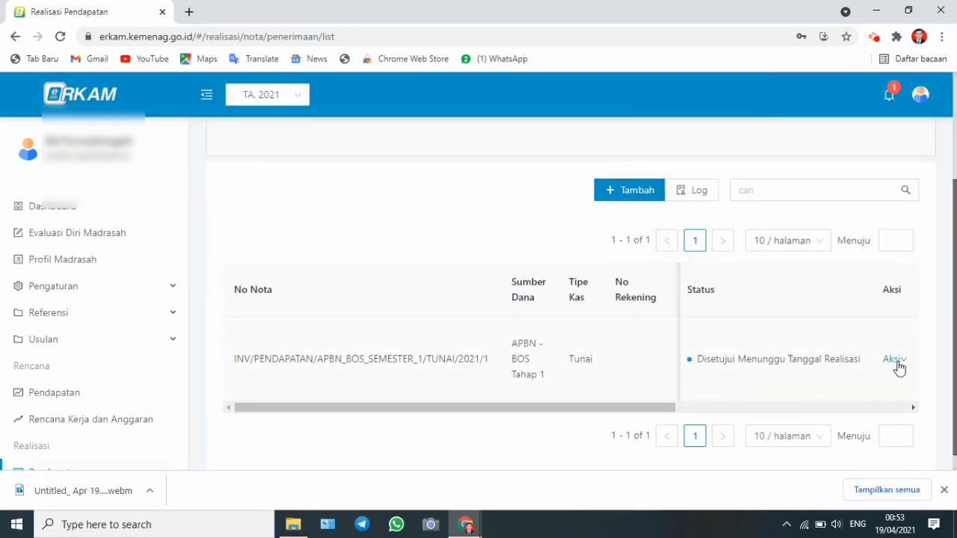
left_click(895, 360)
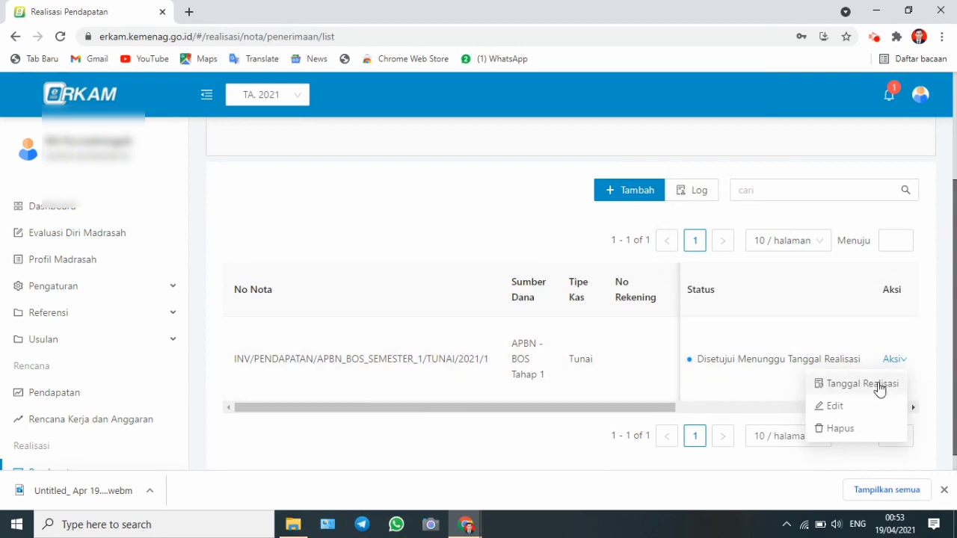
left_click(879, 384)
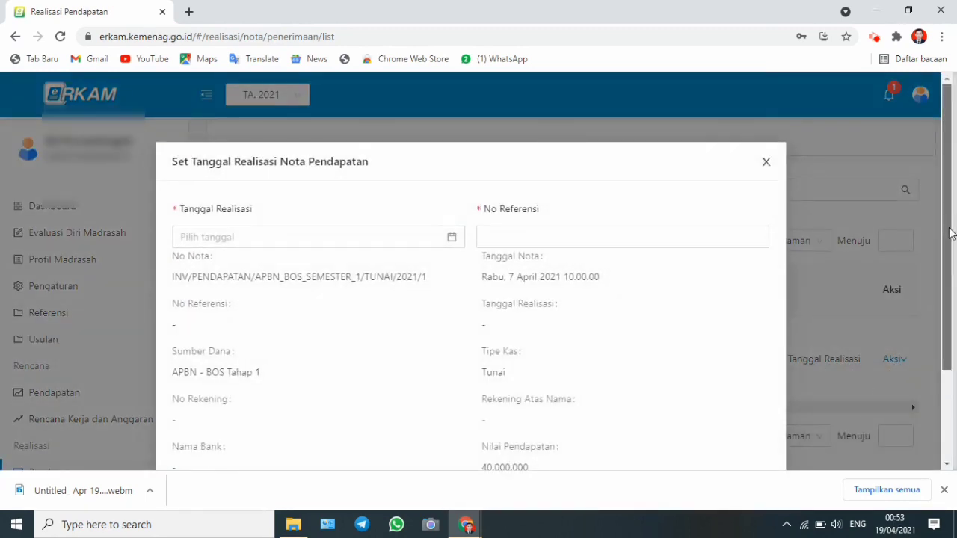
scroll(951, 234, "down", 1)
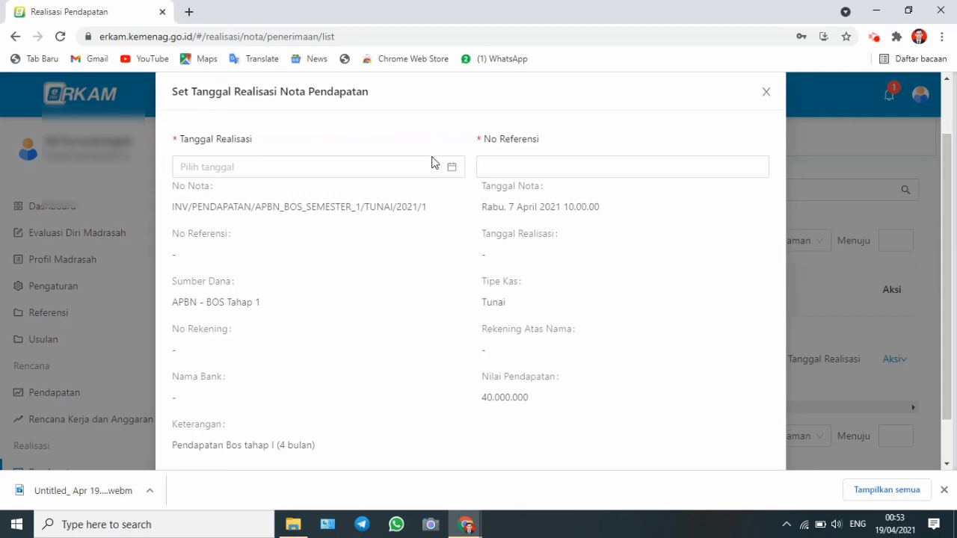
left_click(267, 170)
left_click(266, 172)
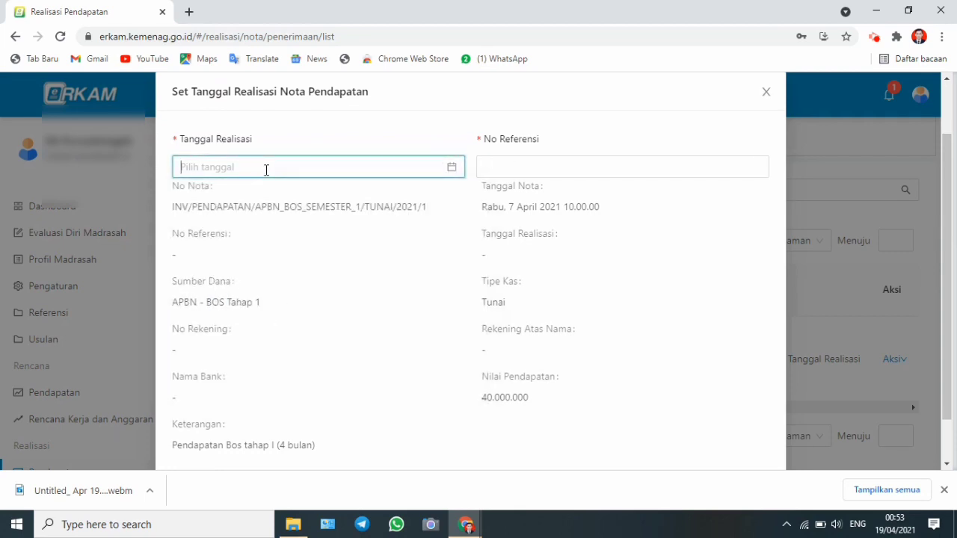
left_click(272, 168)
left_click(255, 165)
left_click(251, 165)
left_click(251, 165)
left_click(252, 166)
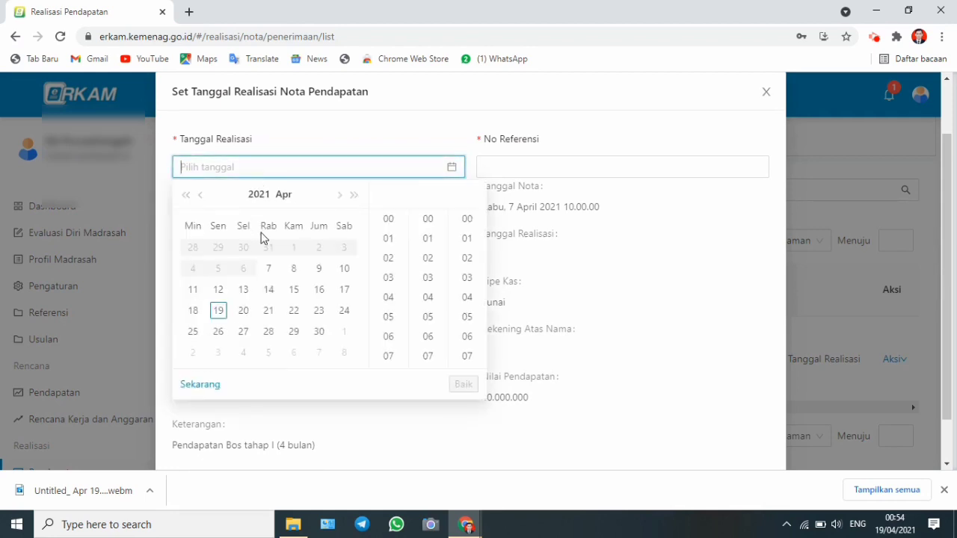
left_click(269, 271)
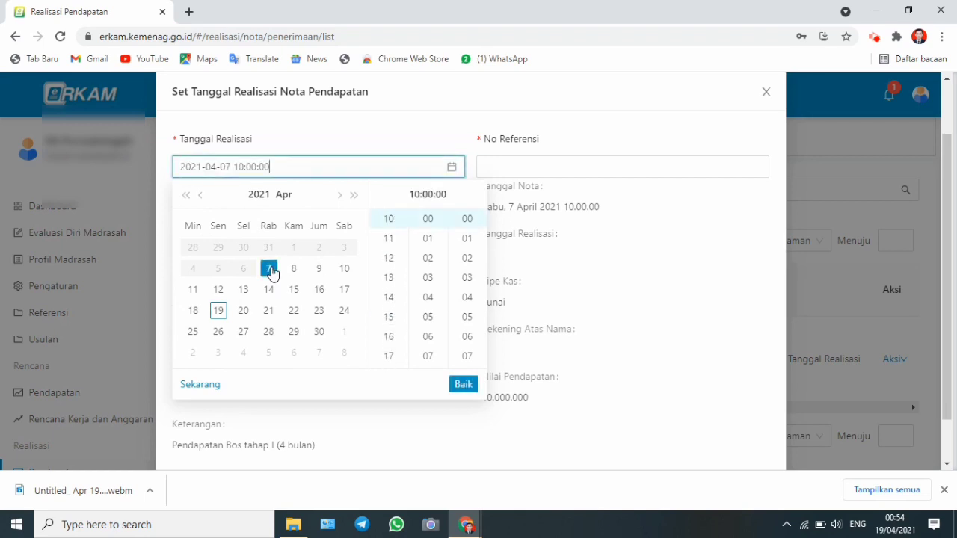
Step: Enter "001/BOS/IV/2021" as the No Referensi and save the note's realisation details
left_click(500, 171)
left_click(491, 167)
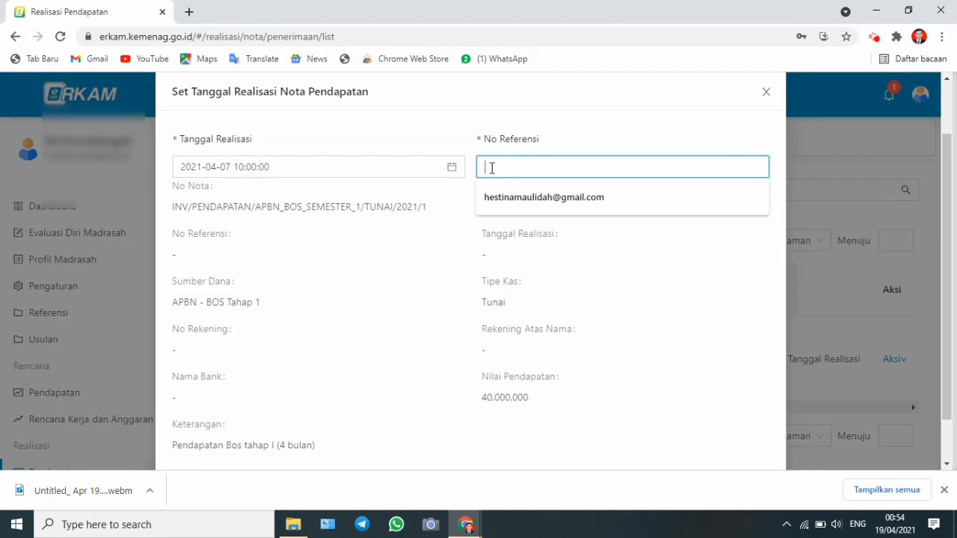
left_click(601, 125)
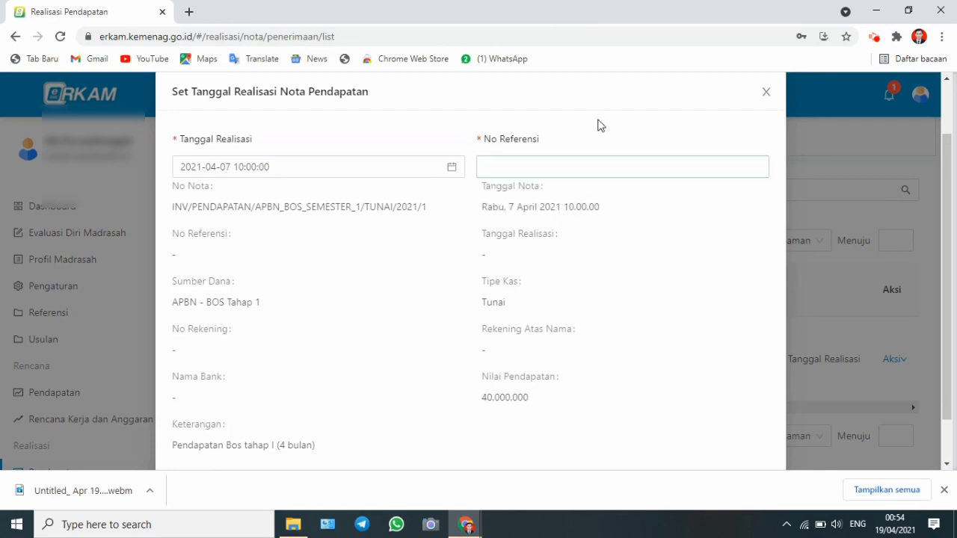
left_click(530, 161)
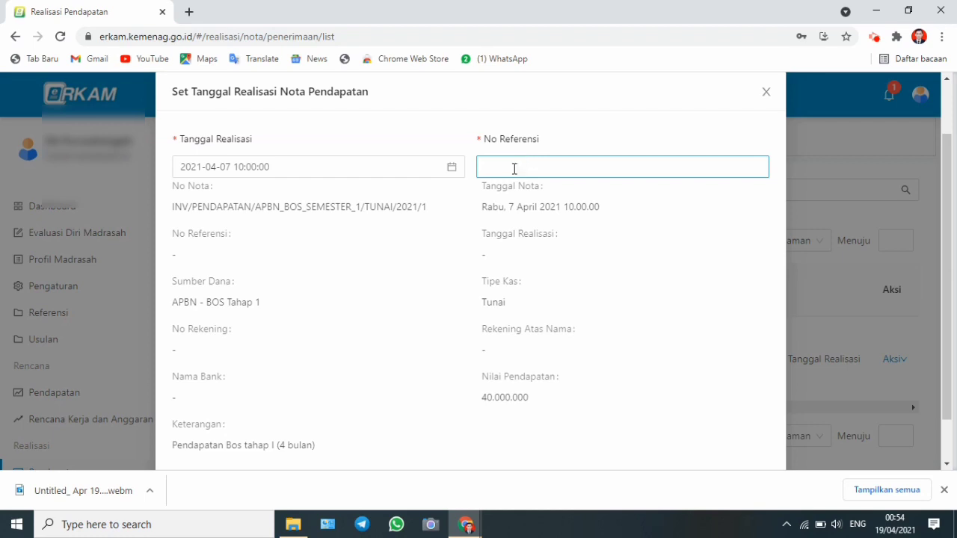
left_click(512, 167)
left_click(507, 168)
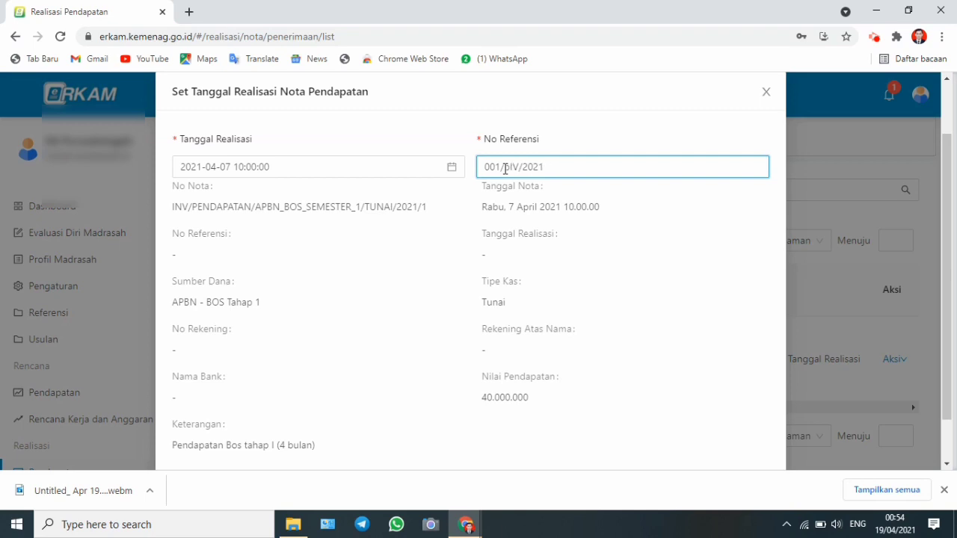
type("BOS/")
left_click(579, 228)
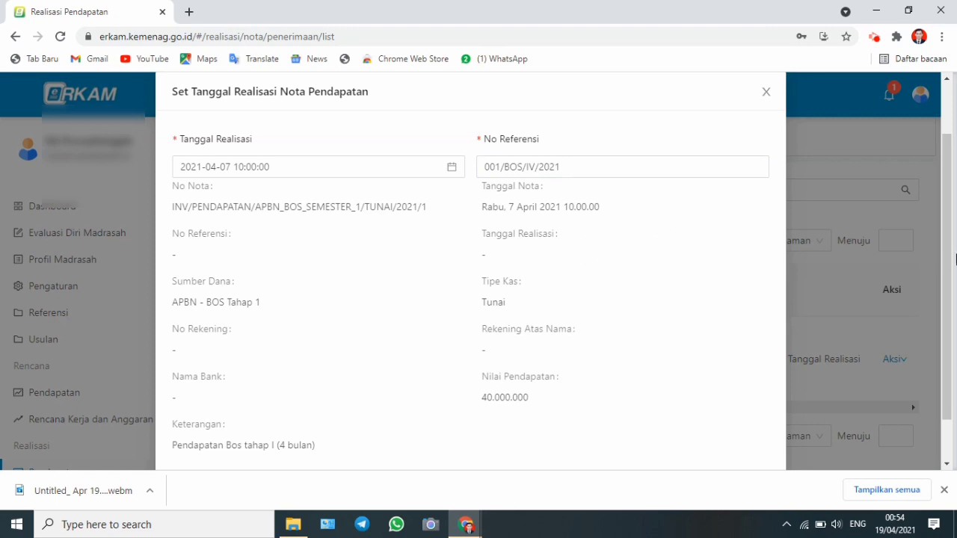
left_click_drag(948, 261, 941, 339)
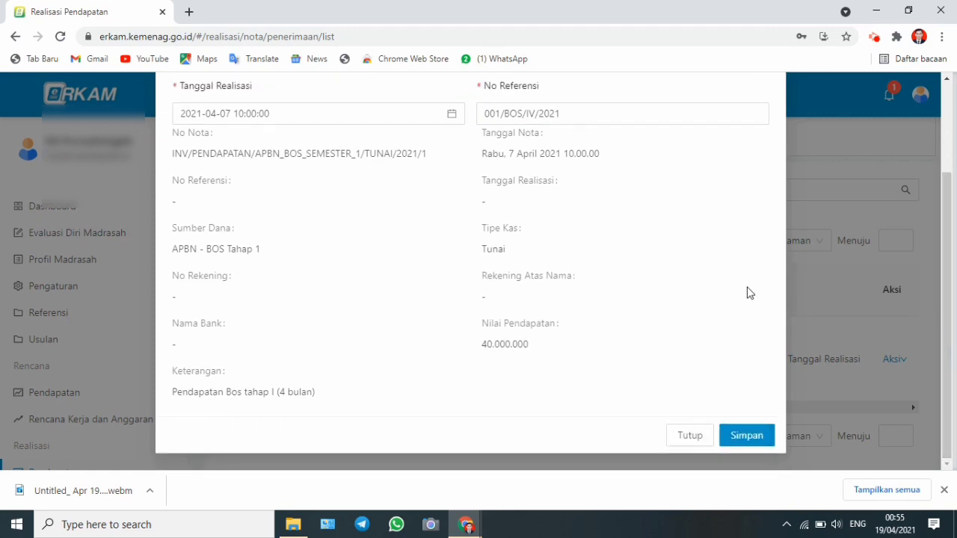
left_click(750, 436)
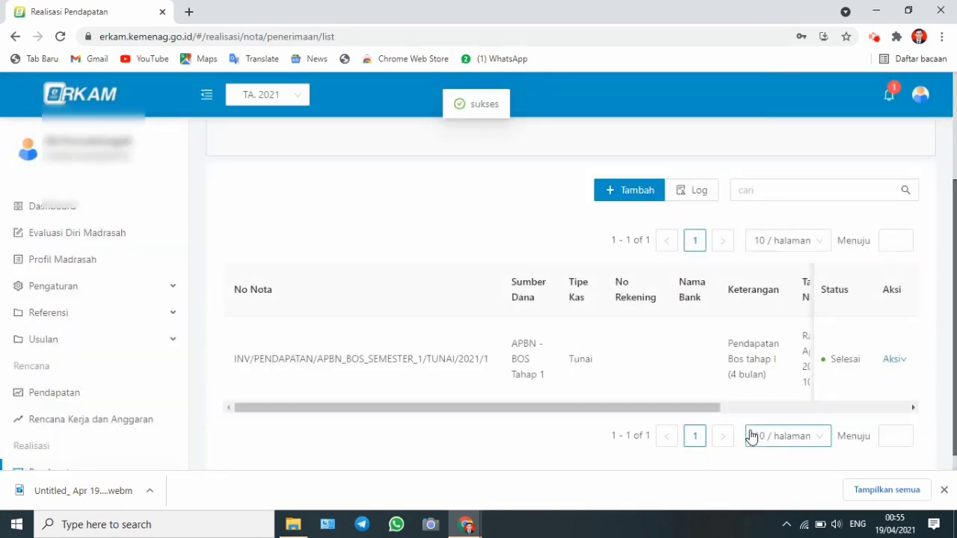
Step: Examine the balance, expenditure and remaining totals of Realisasi Pendapatan and the other entries under Realisasi
scroll(955, 342, "up", 3)
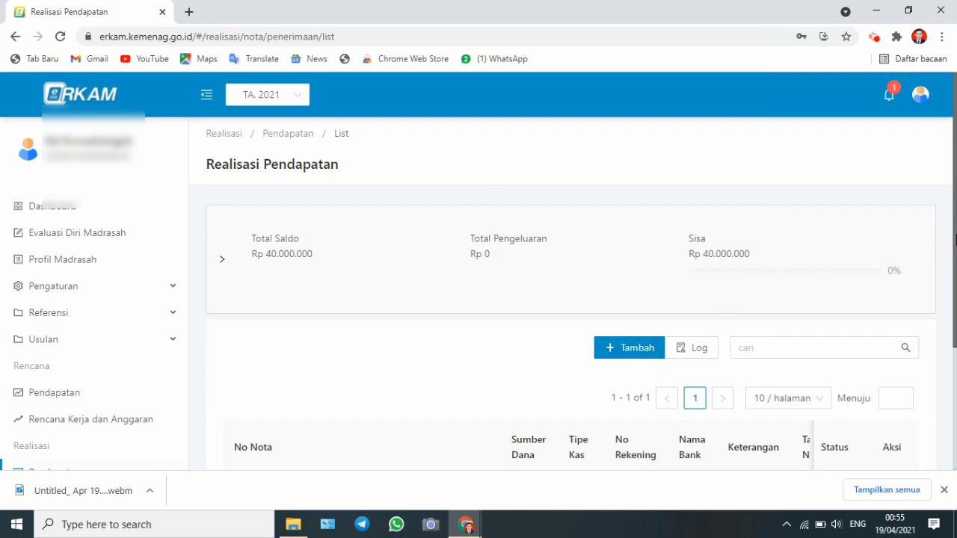
left_click_drag(954, 230, 954, 254)
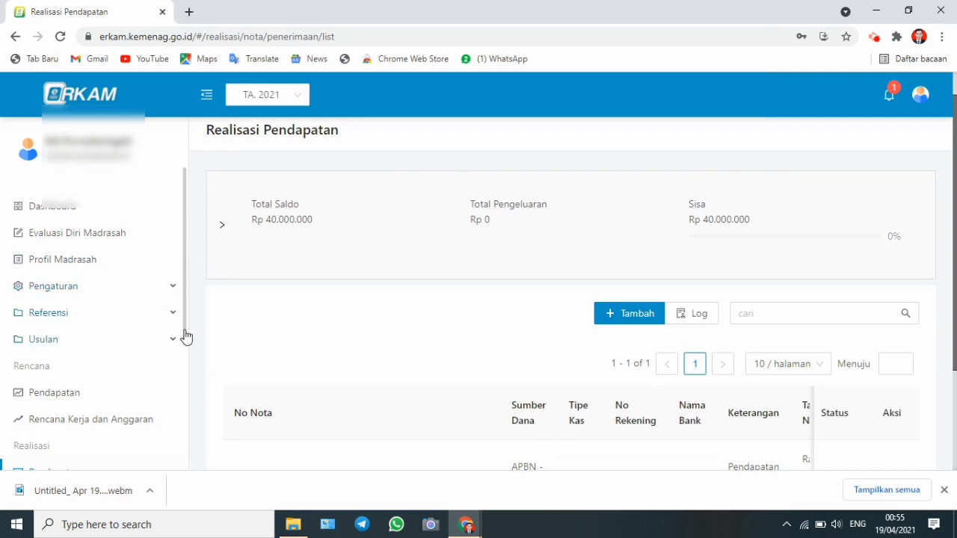
scroll(122, 449, "down", 1)
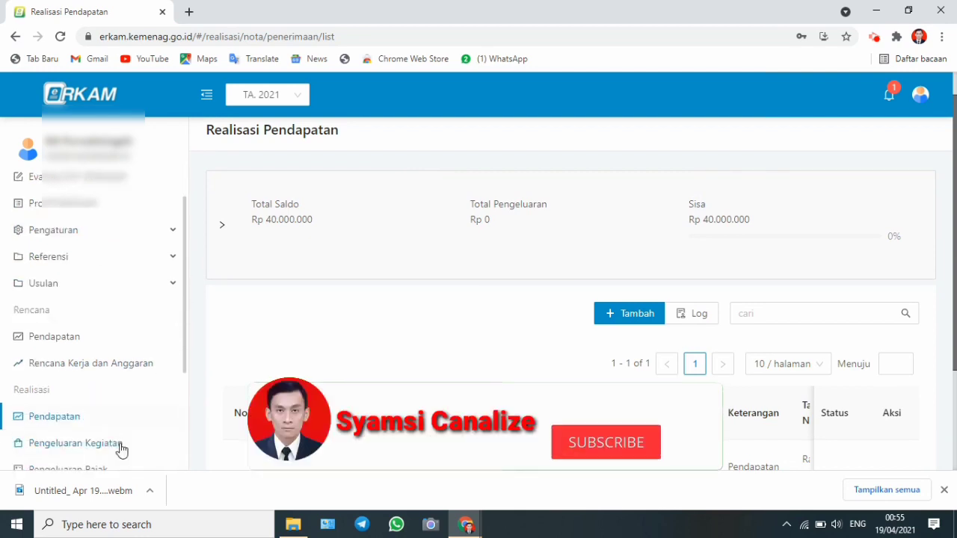
scroll(122, 449, "down", 1)
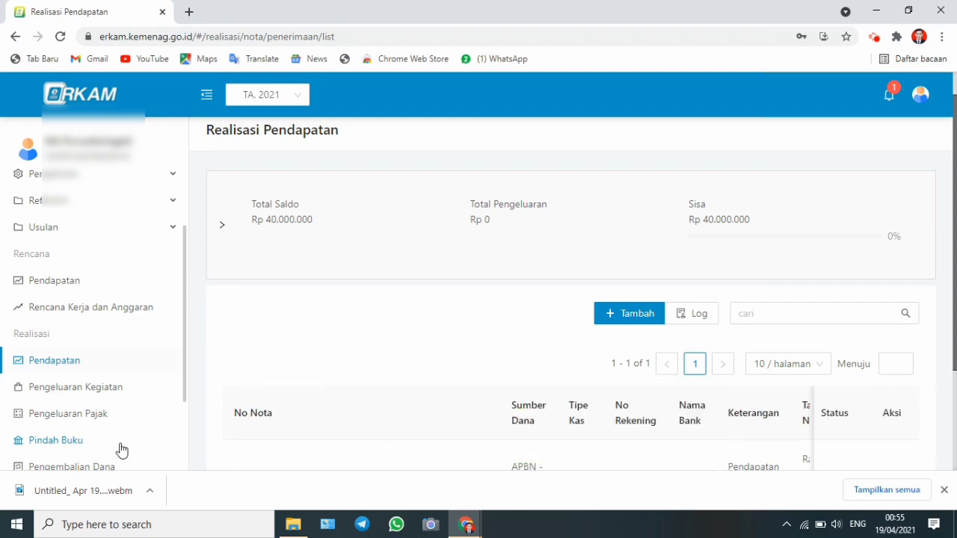
mouse_move(921, 110)
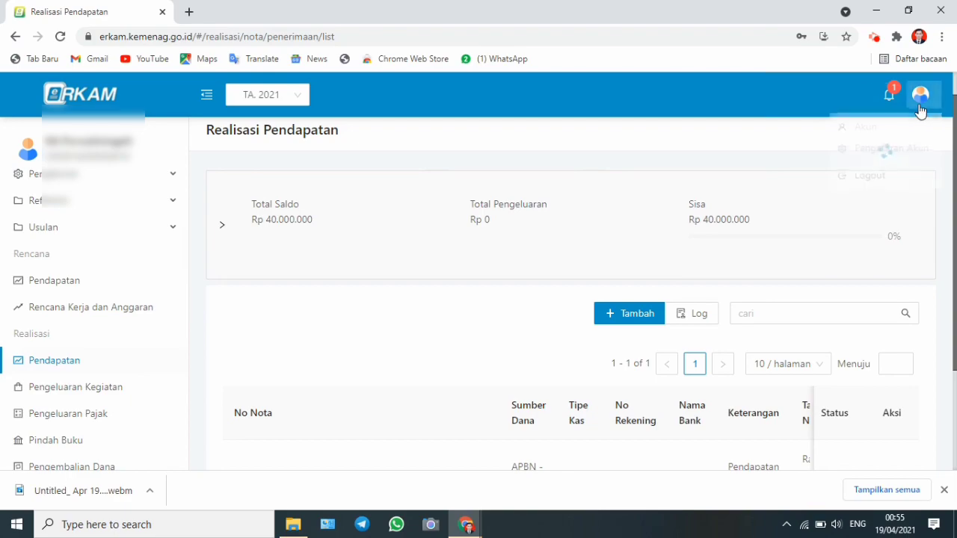